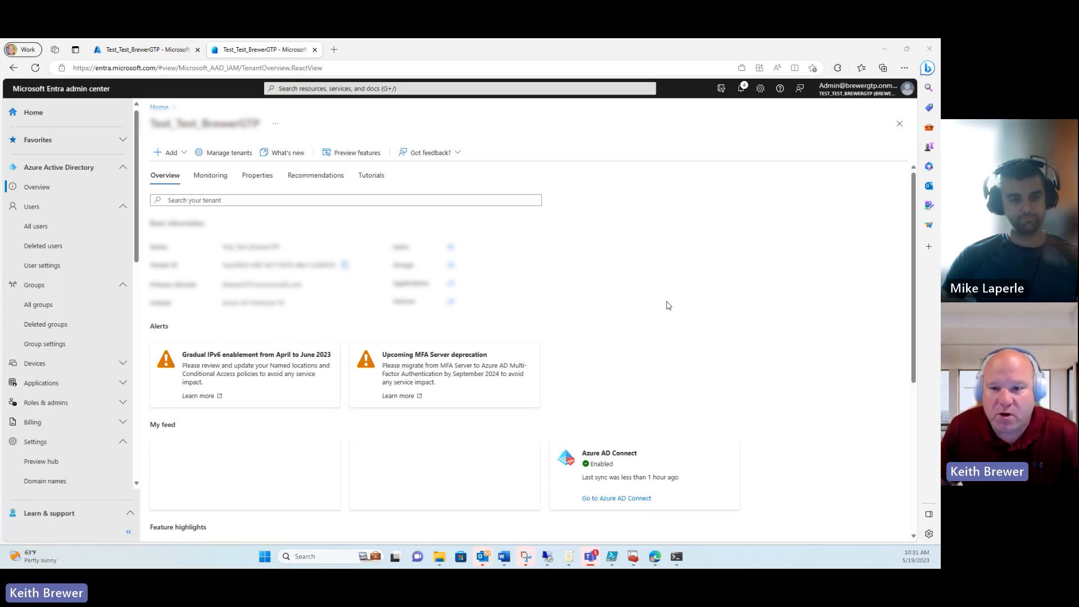
Step: Filter All users by 'cba' and open the synced CBA test user's profile
left_click(42, 228)
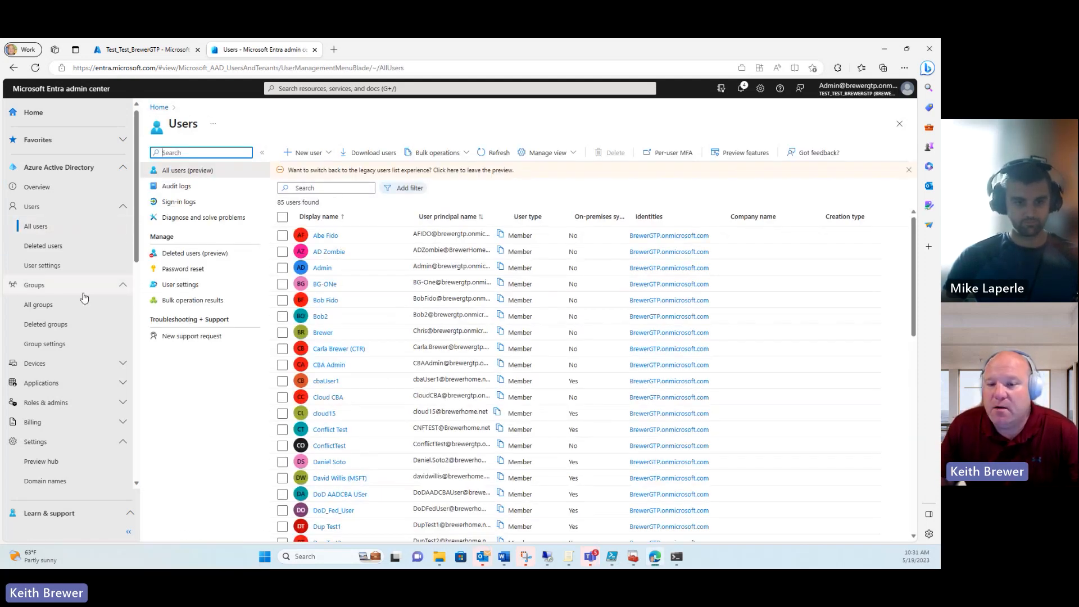
left_click(329, 188)
left_click(306, 219)
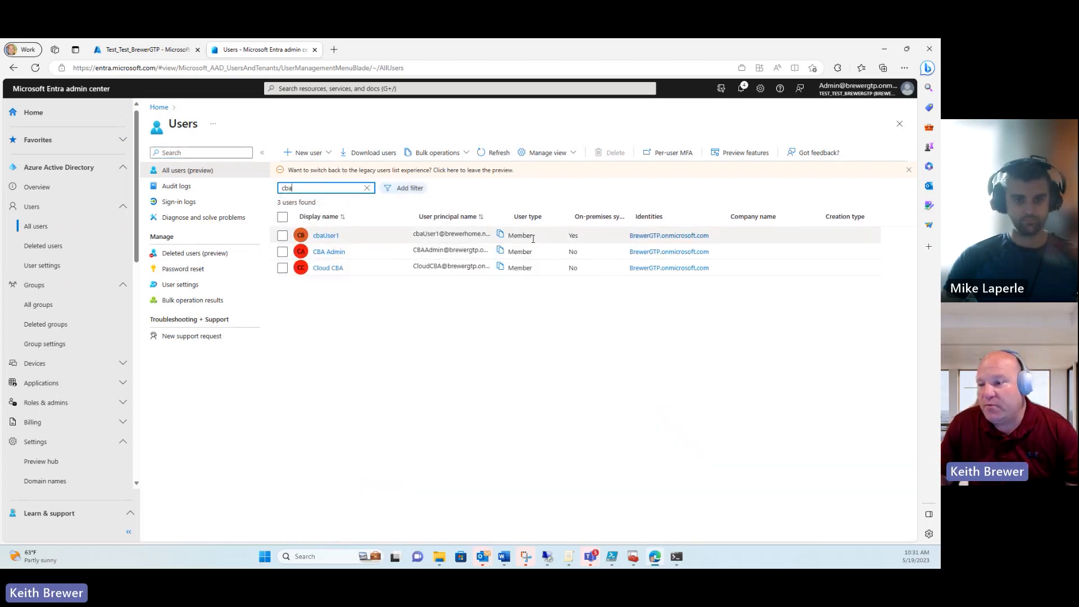
left_click(332, 236)
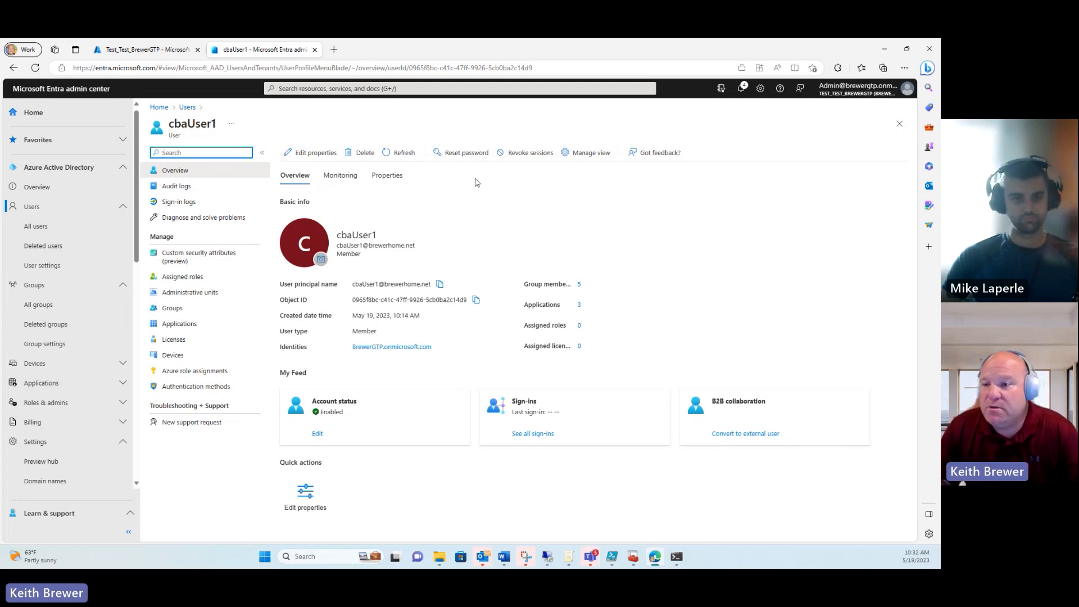
Step: Show the test user's Properties and highlight the On-premises user principal name value
left_click(388, 176)
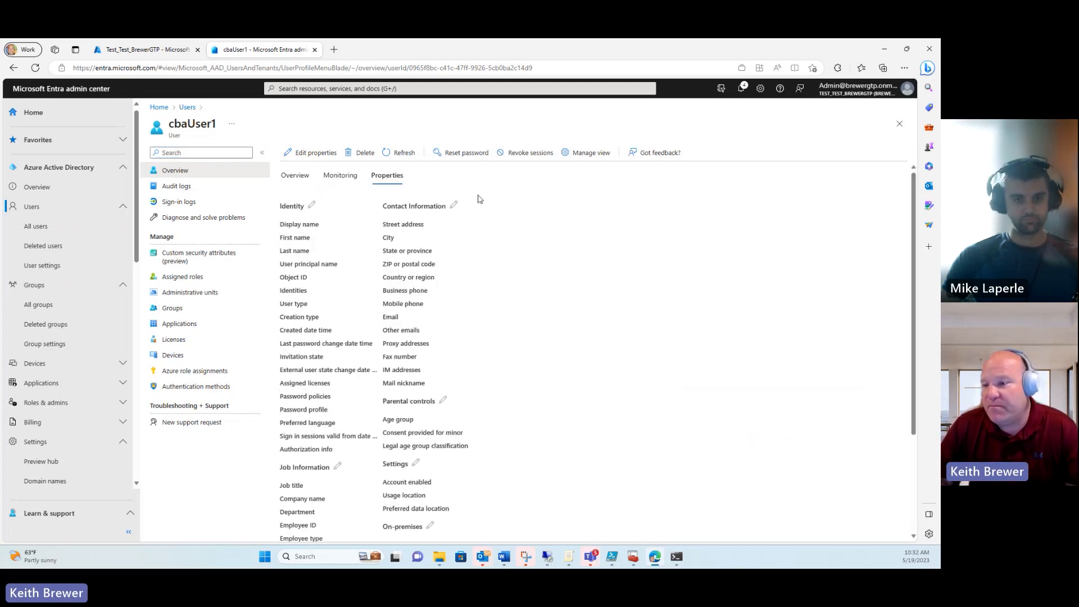
left_click_drag(911, 208, 909, 383)
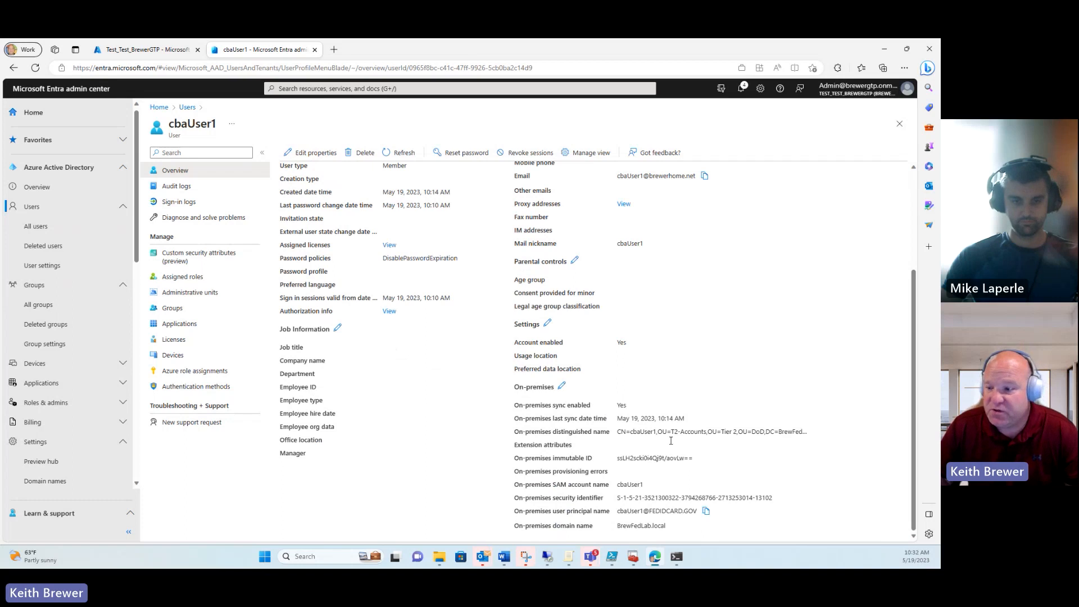
left_click_drag(618, 512, 703, 519)
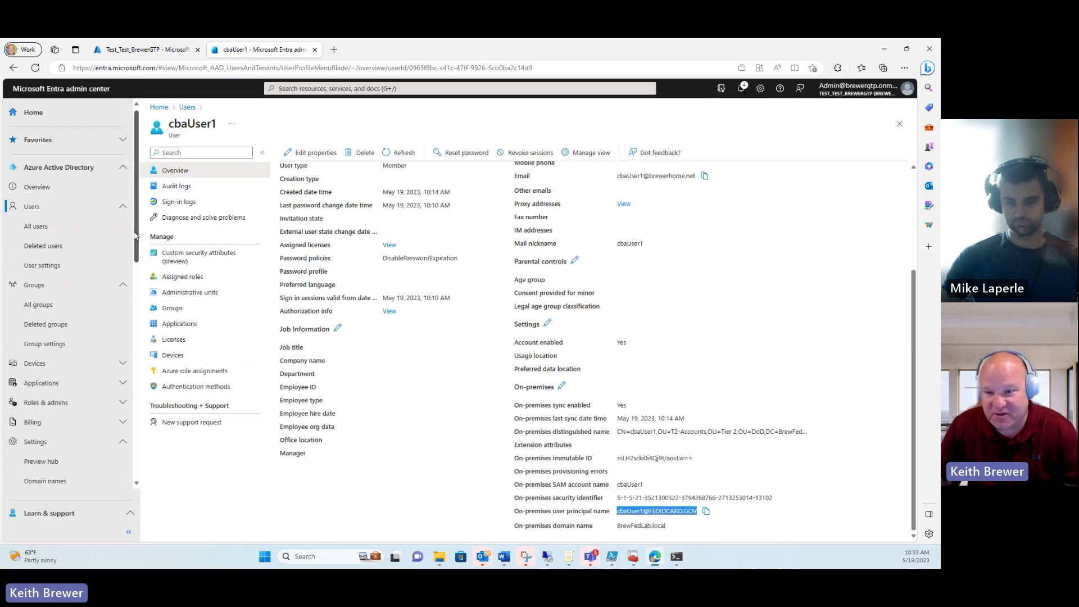
scroll(38, 321, "down", 3)
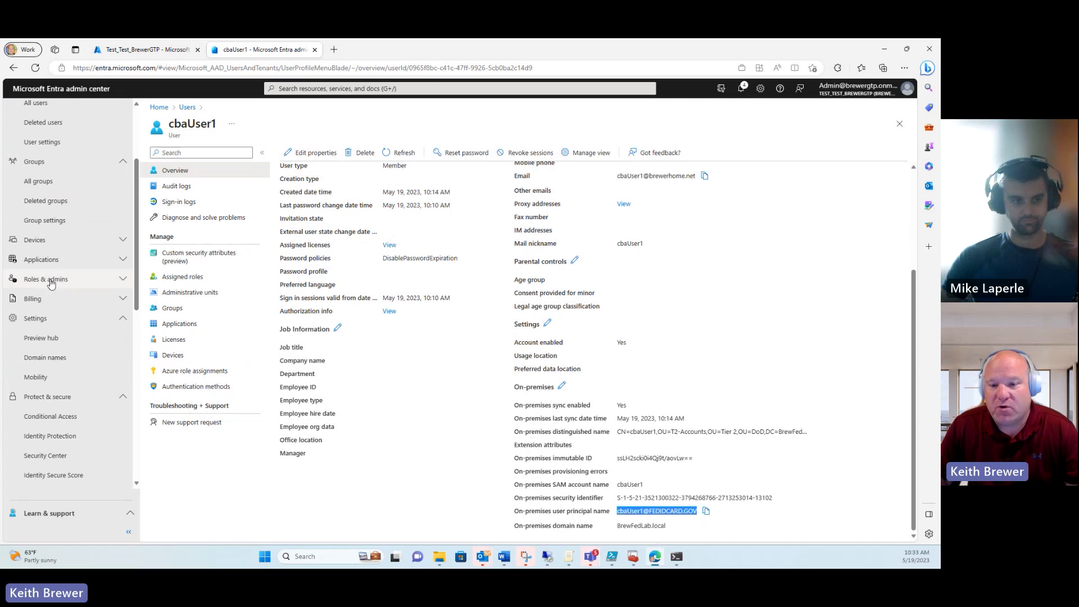
Step: Open Domain names and highlight the BrewerHome.Net custom domain entry
left_click(49, 358)
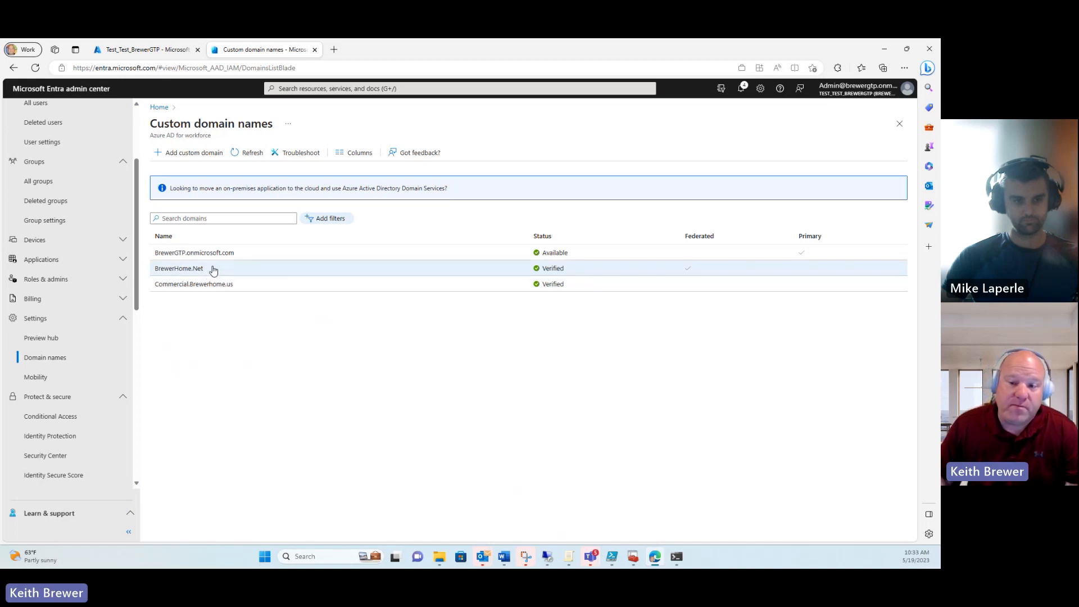
left_click_drag(212, 271, 154, 275)
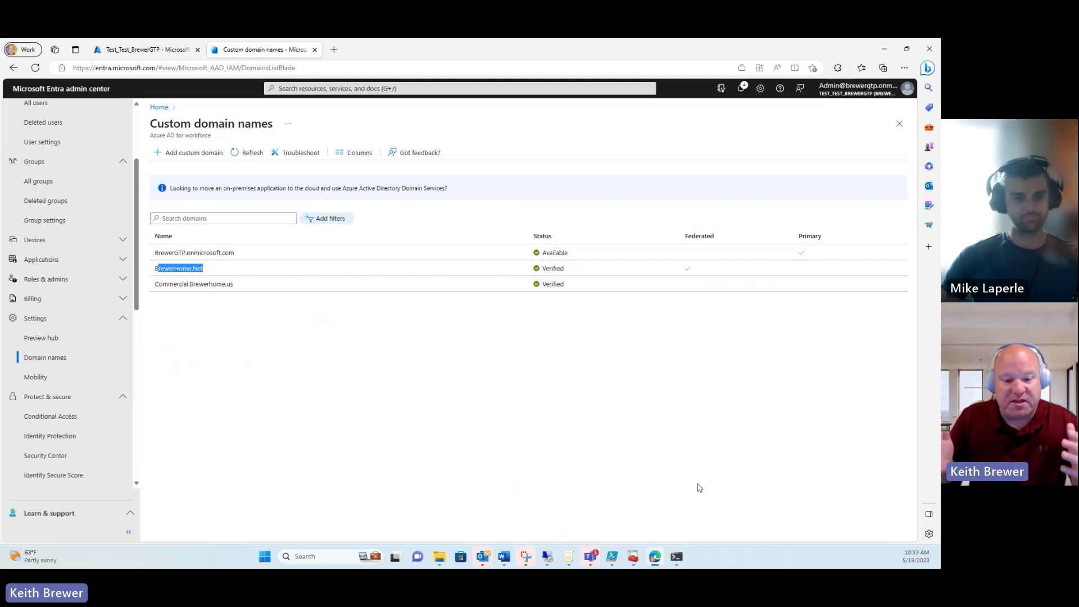
Step: Open a new Edge InPrivate window and load portal.office.com
right_click(656, 555)
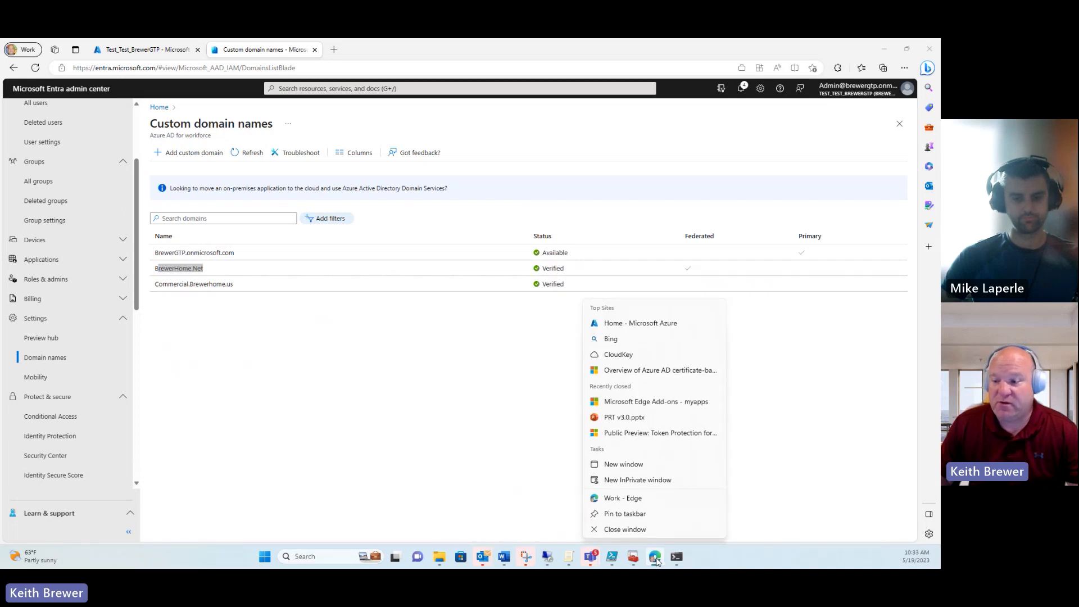
left_click(644, 481)
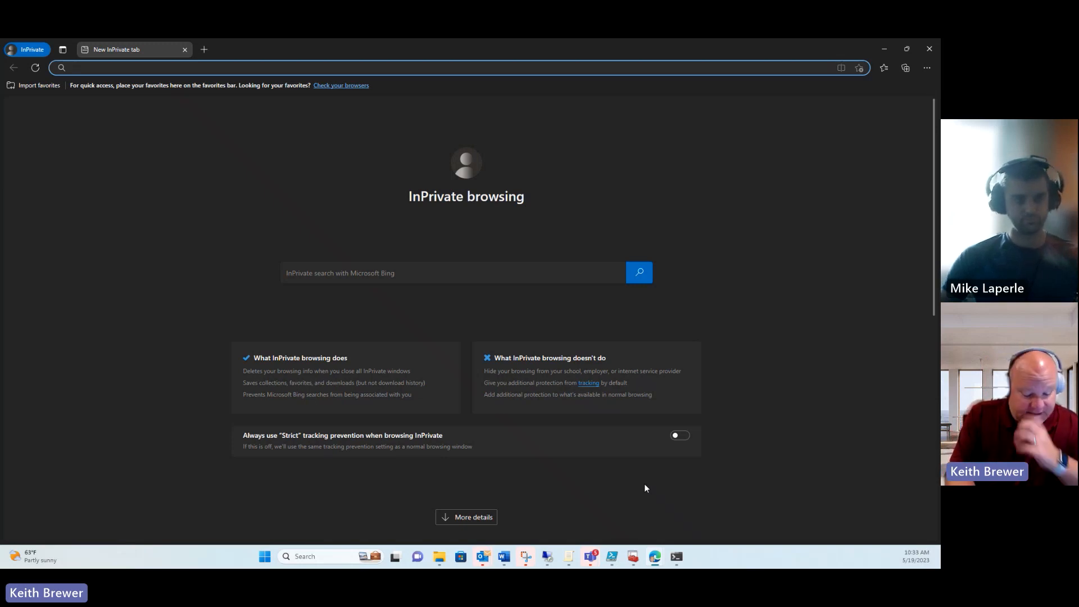
type("portal.offic")
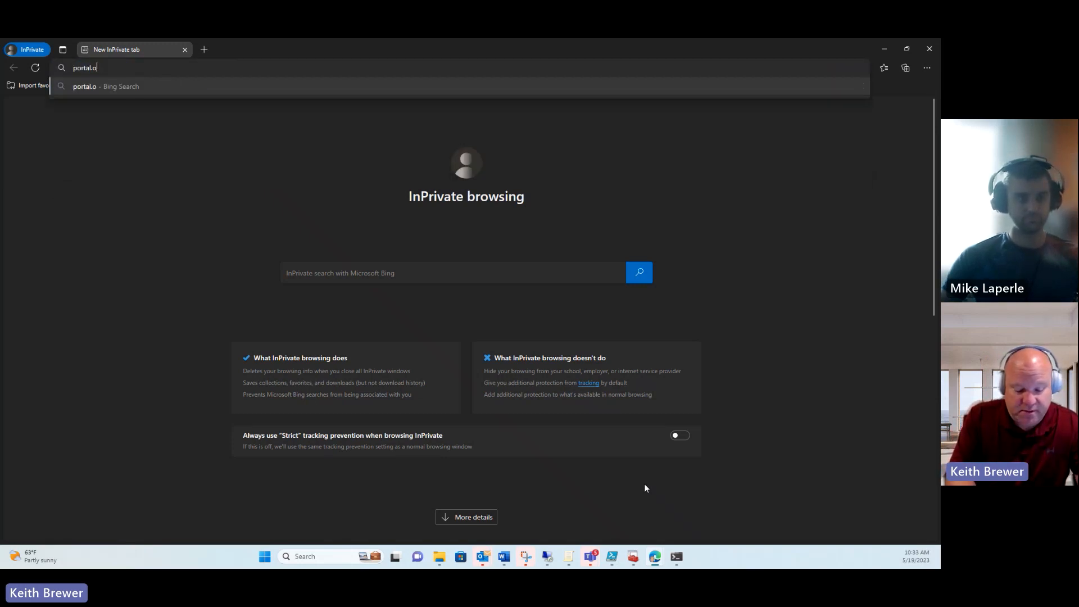
type("e.com")
key("Return")
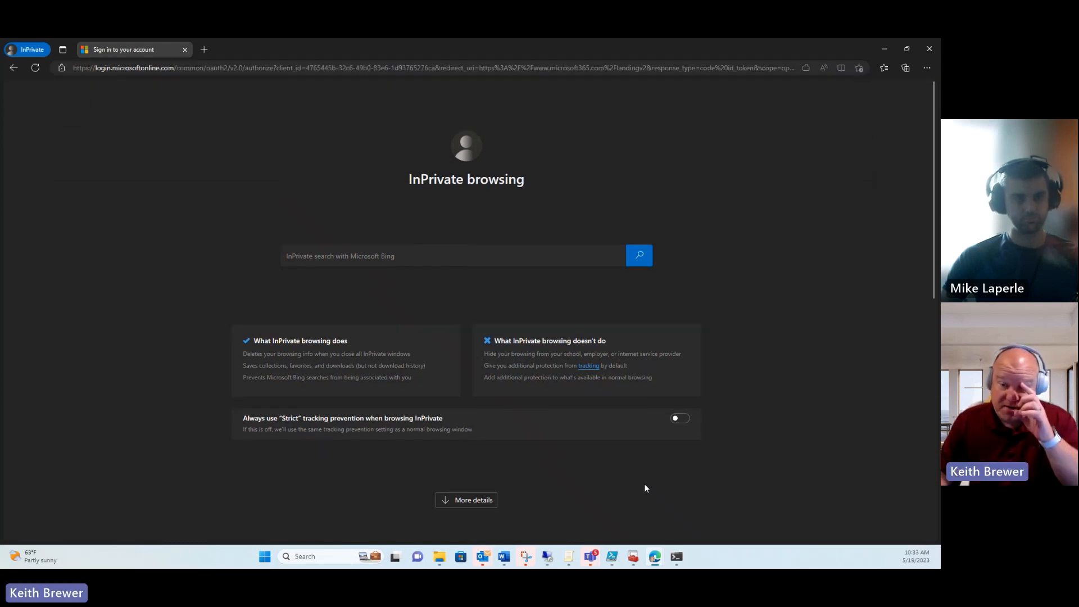
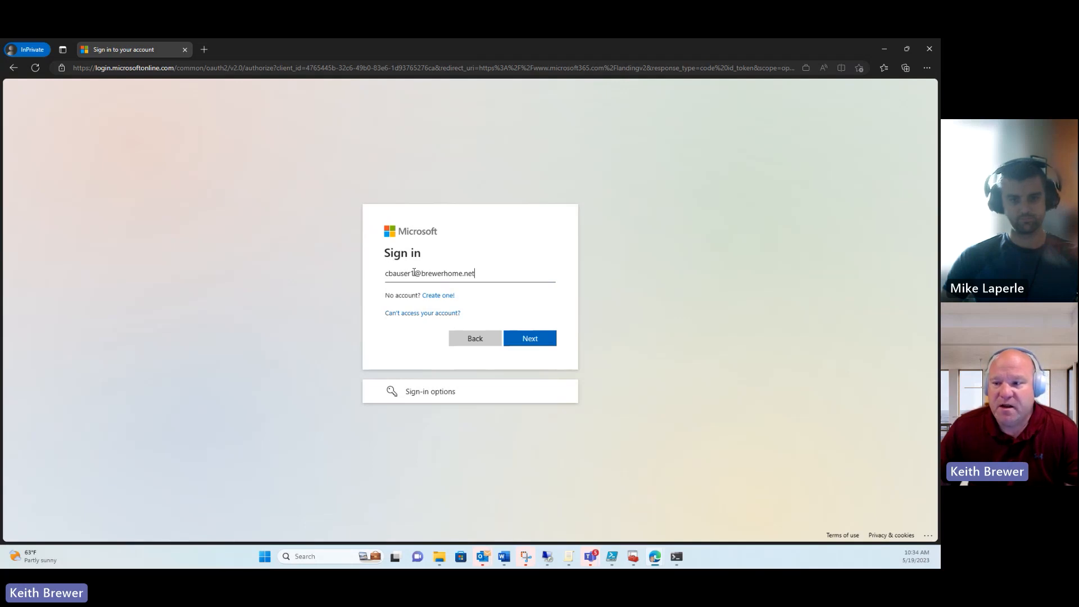
Step: Enter the test user's brewerhome UPN as the account name and continue to federated sign-in
left_click_drag(422, 273, 497, 278)
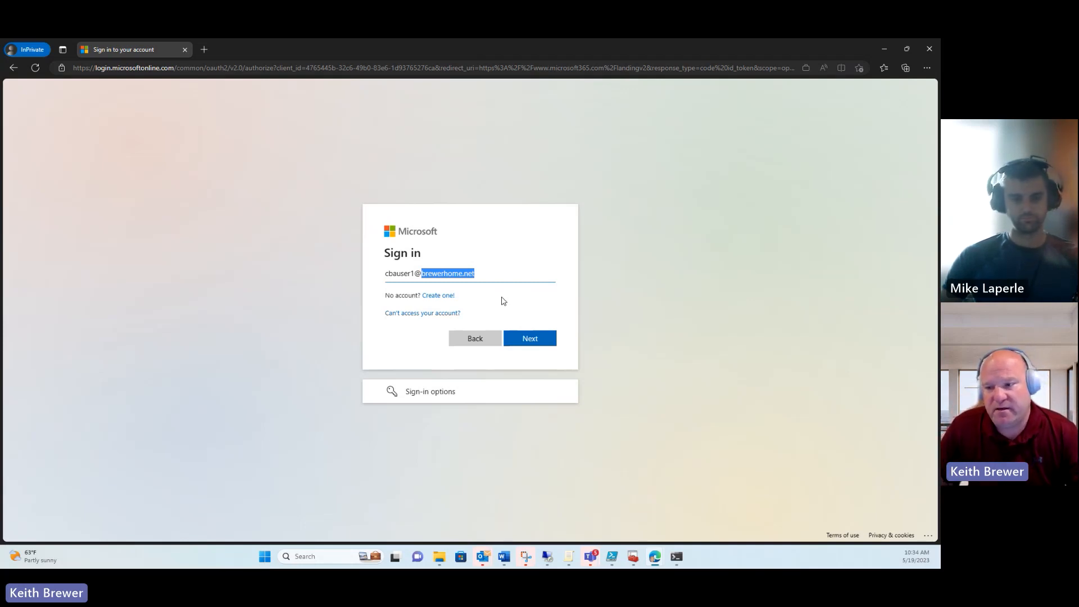
left_click(416, 273)
left_click_drag(416, 273, 386, 274)
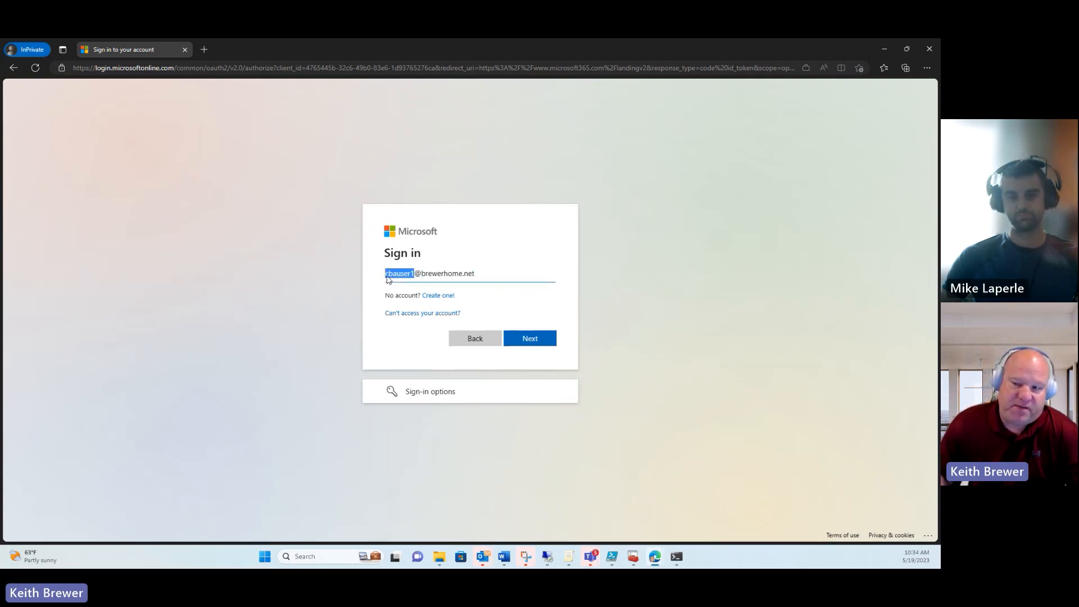
left_click(411, 274)
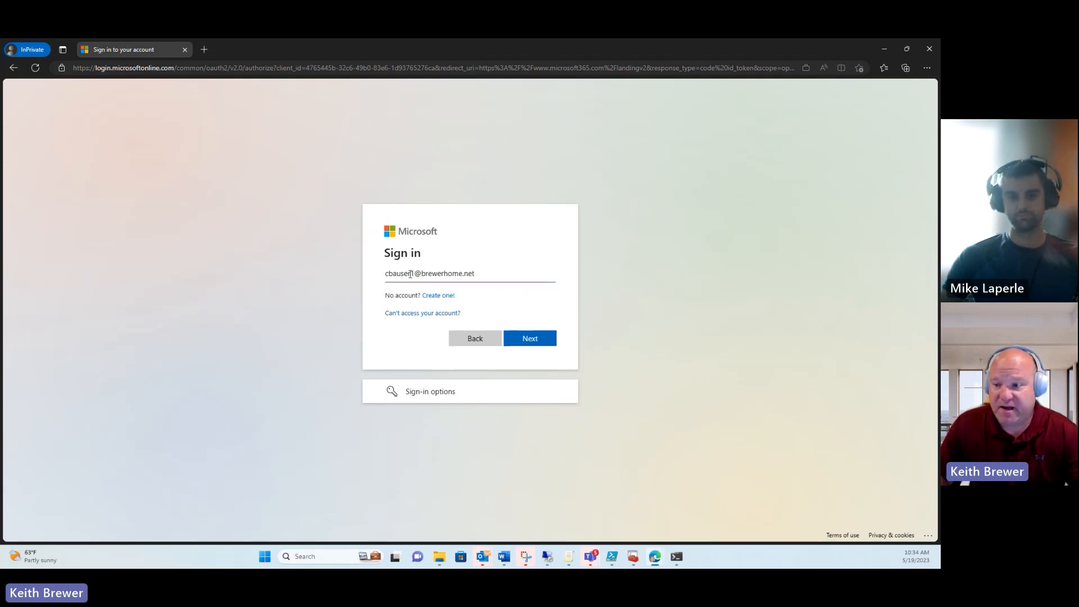
left_click(541, 341)
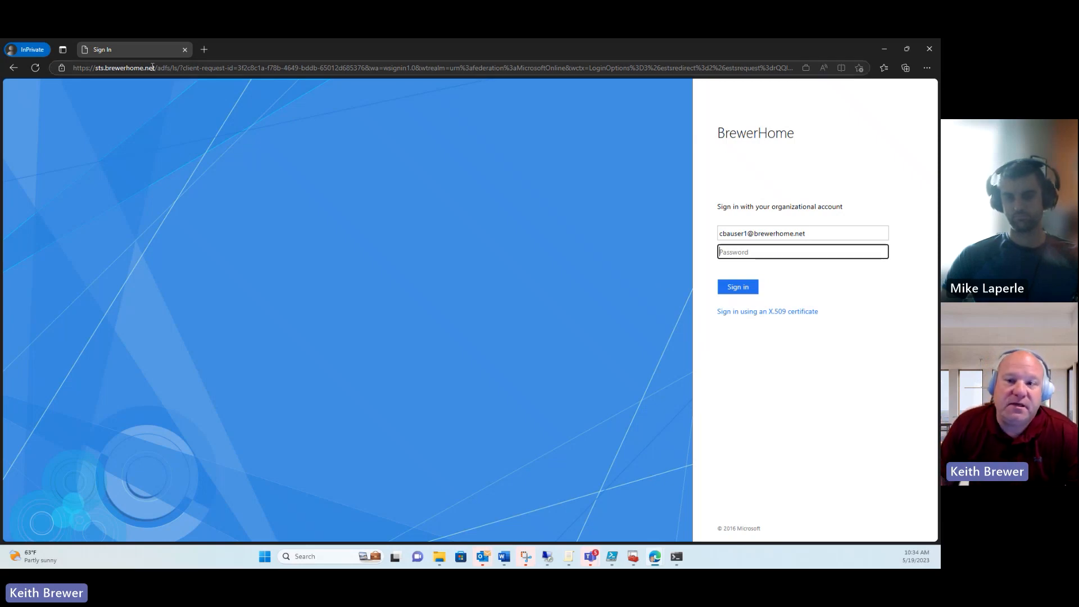
Step: On the ADFS page, choose X.509 certificate sign-in and pick the first certificate
left_click_drag(90, 68, 232, 71)
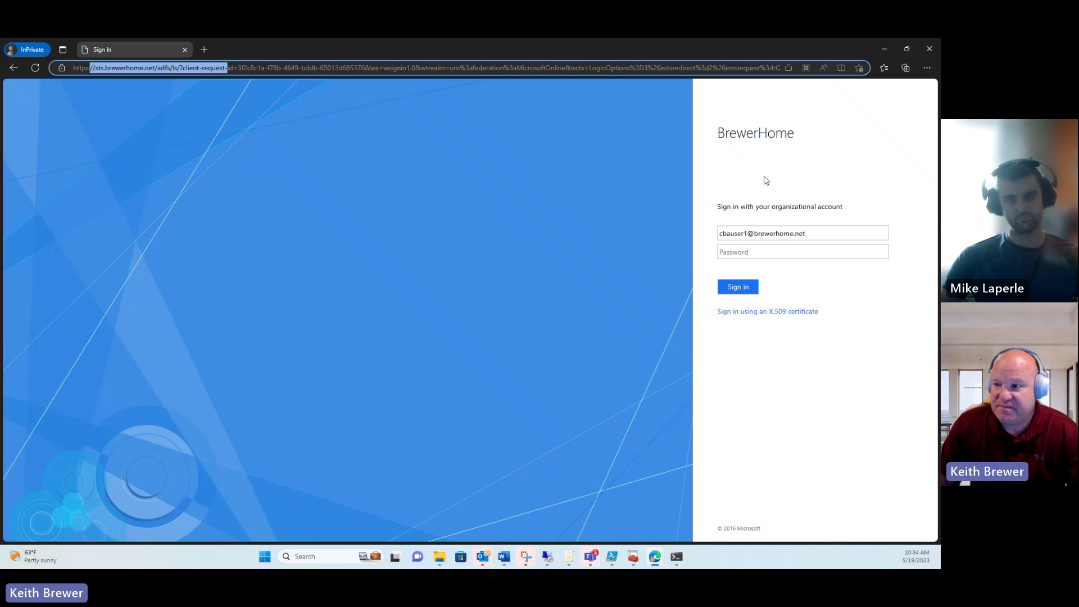
left_click(755, 312)
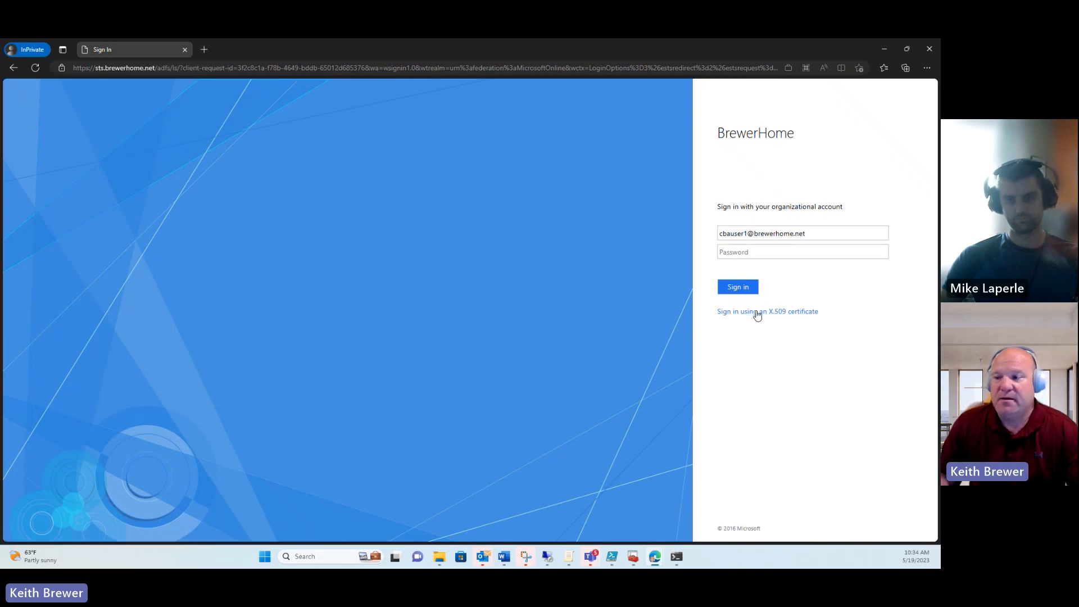
left_click(425, 140)
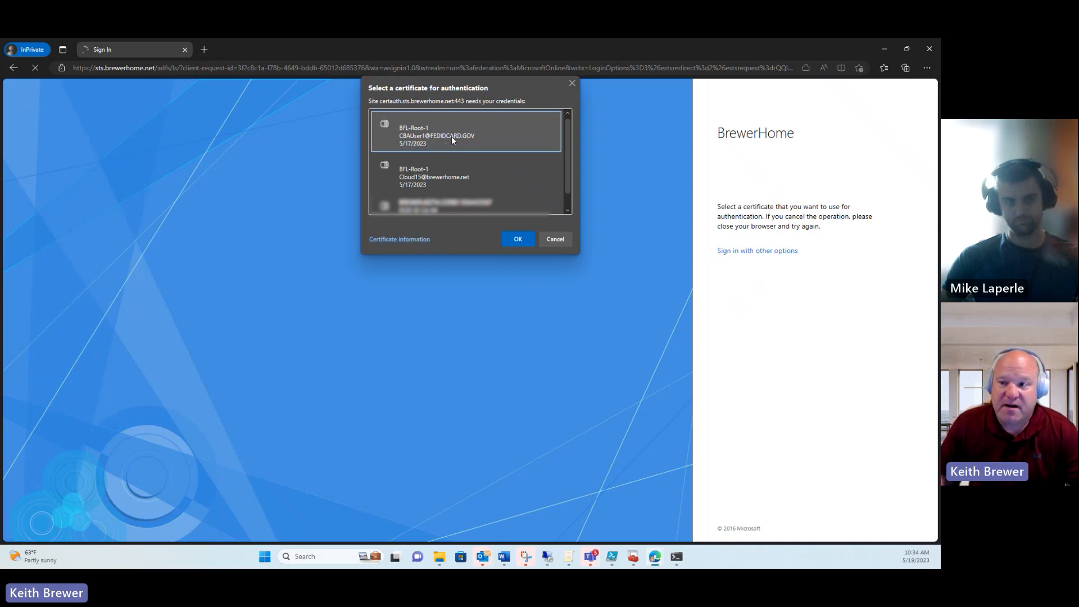
Step: Inspect the certificate's Details, highlighting the principal name in its Subject Alternative Name
left_click(413, 240)
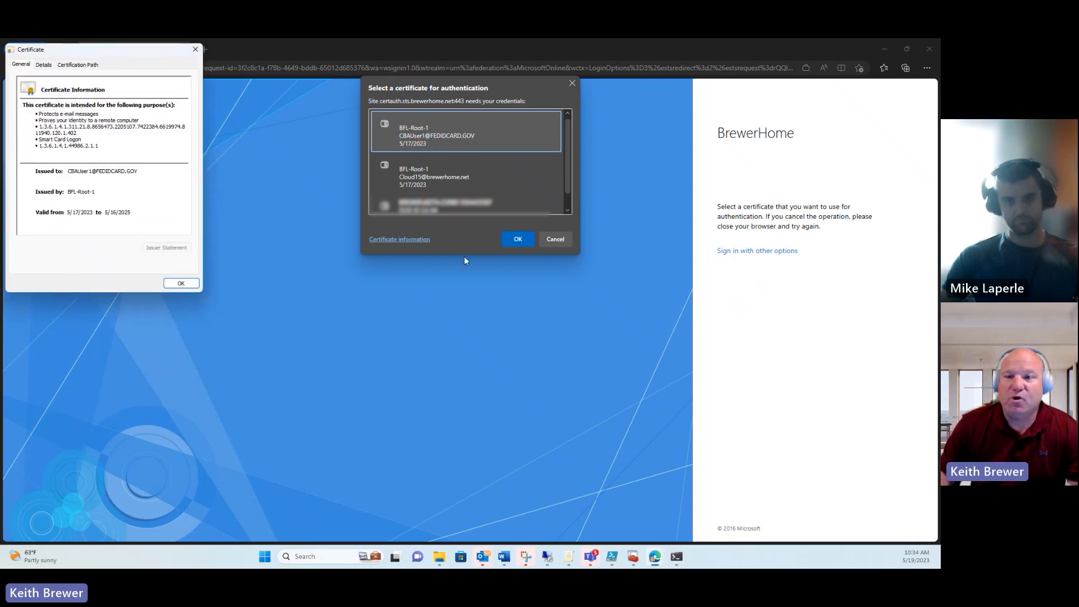
left_click(44, 64)
left_click_drag(188, 109, 188, 141)
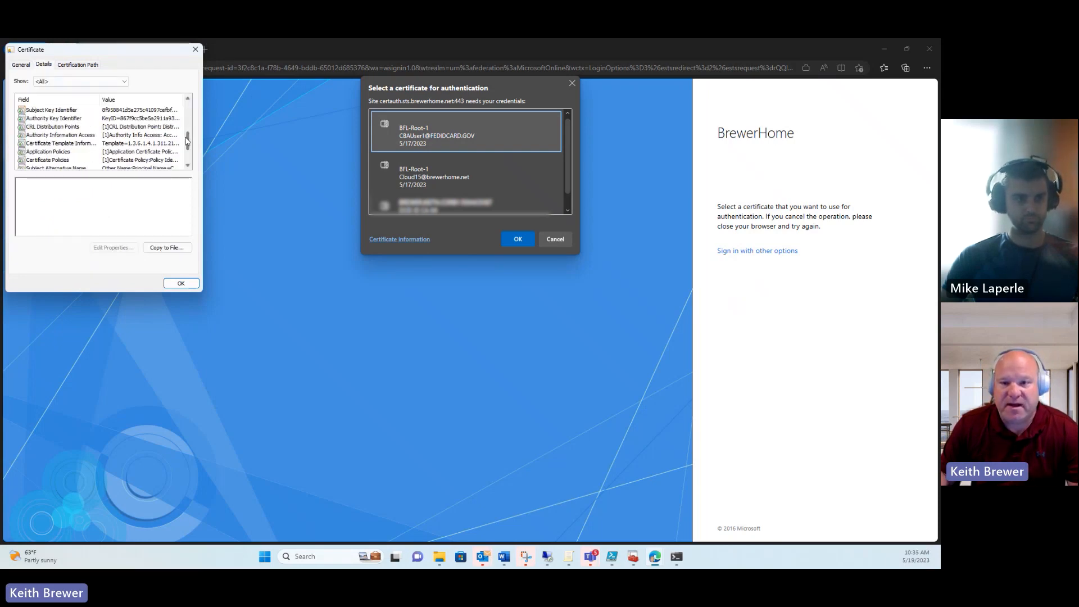
left_click(83, 169)
left_click_drag(24, 188, 135, 188)
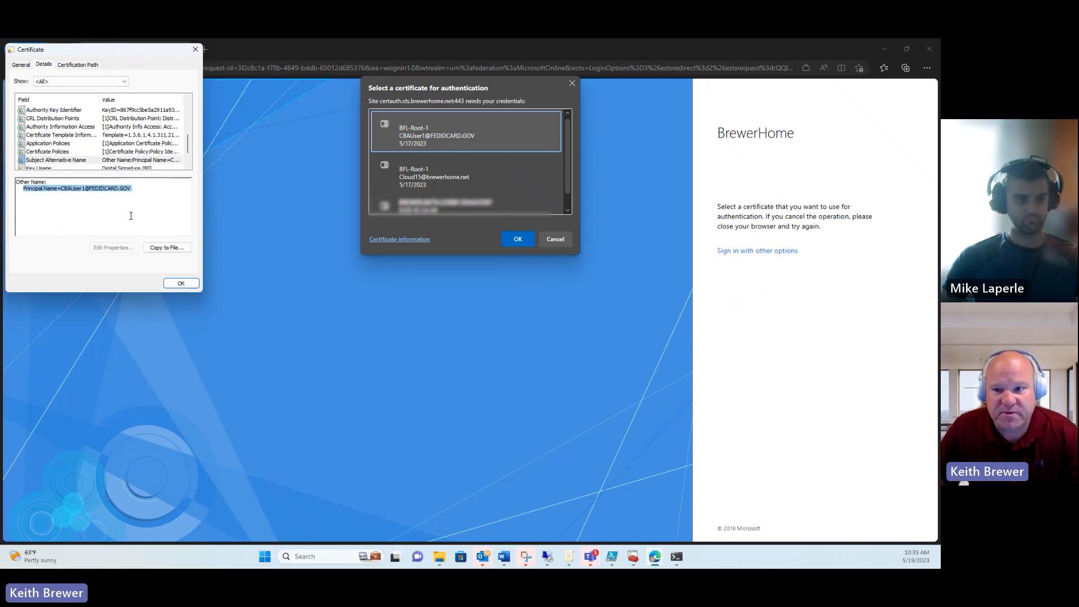
Step: Confirm the certificate to sign in to Microsoft 365, then close the InPrivate window
left_click(181, 283)
left_click(528, 240)
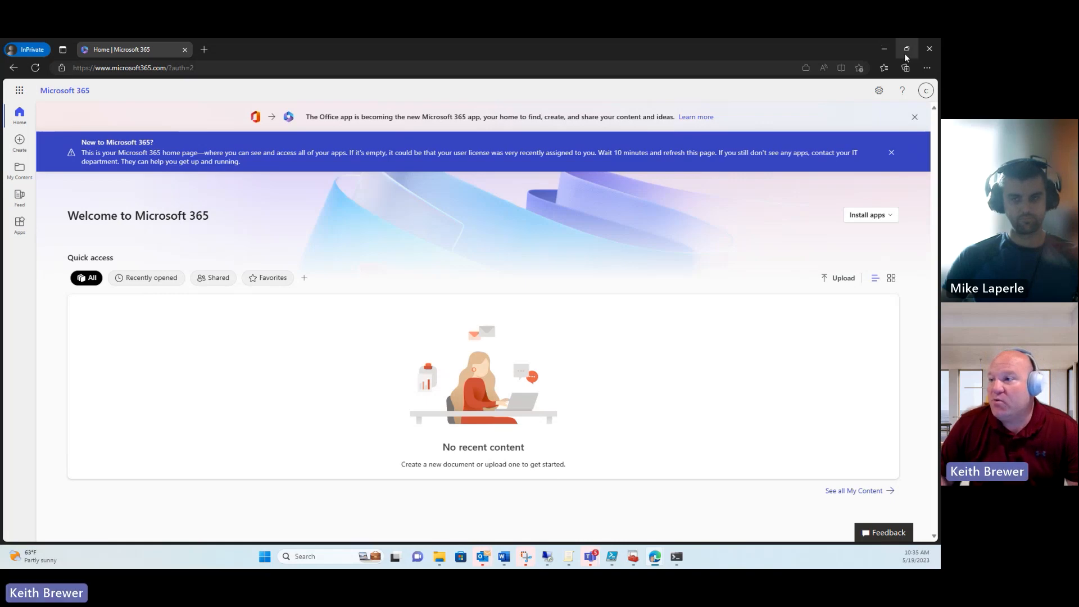
left_click(931, 51)
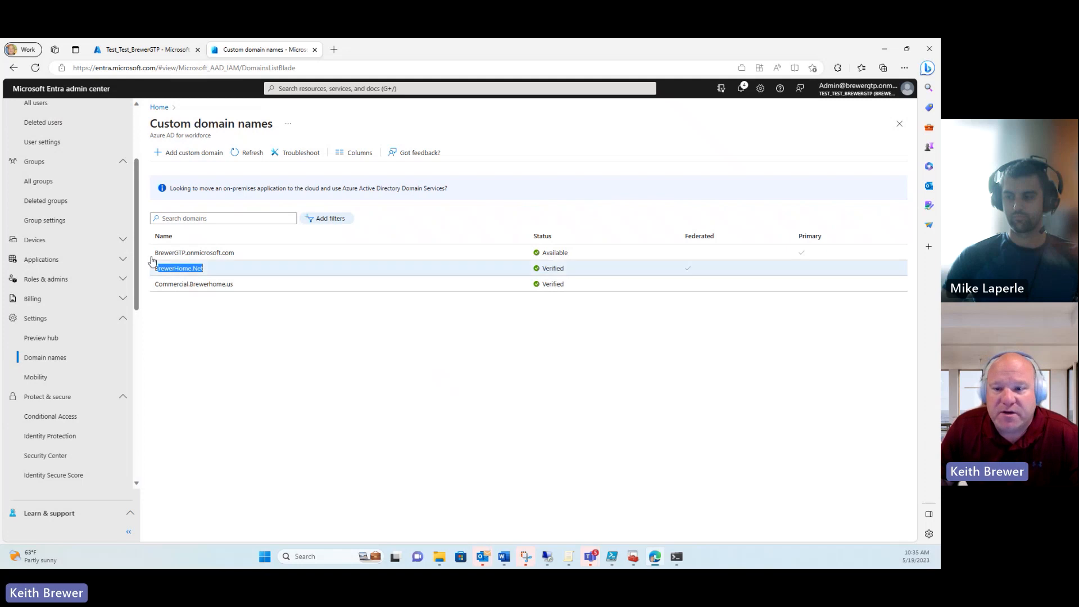
scroll(129, 320, "down", 4)
scroll(128, 320, "down", 2)
scroll(132, 314, "up", 3)
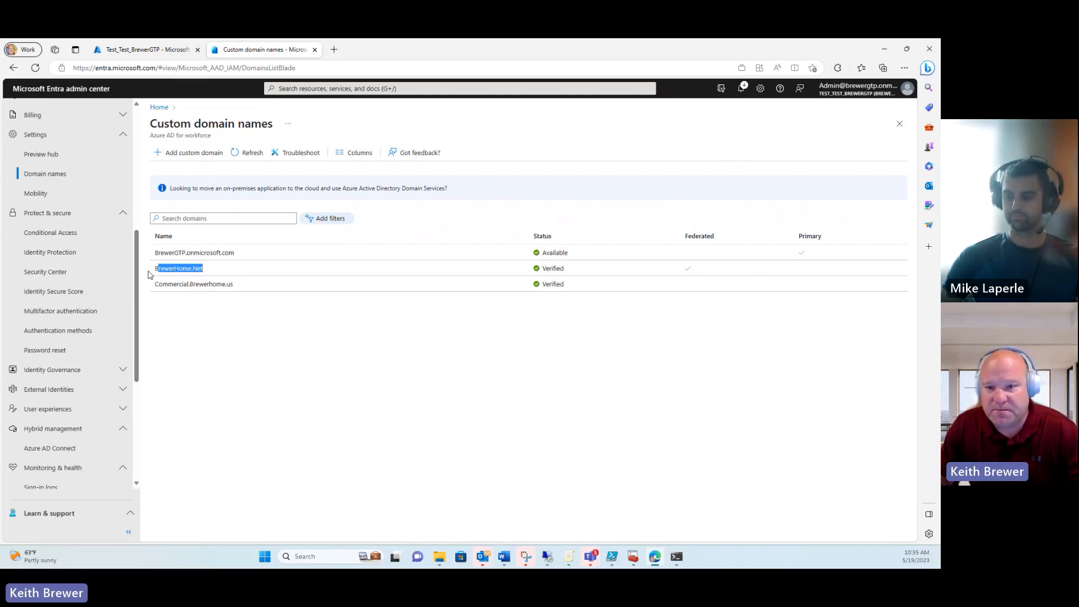
scroll(137, 276, "down", 3)
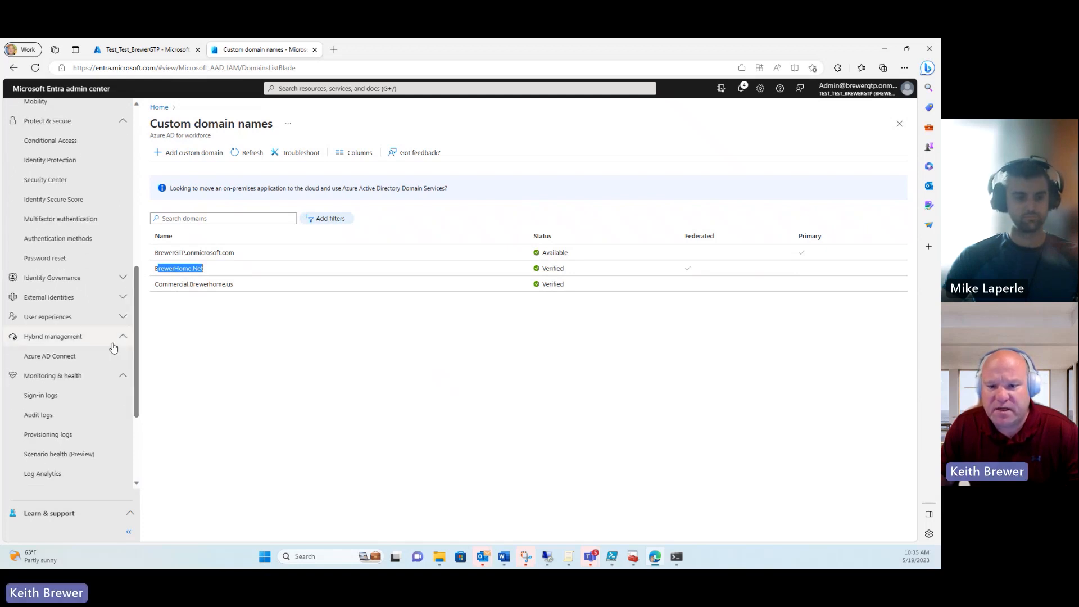
Step: View the CBA staged rollout groups CBA3-8-10, RealCBASR and CBA-SR2 from Azure AD Connect
left_click(49, 358)
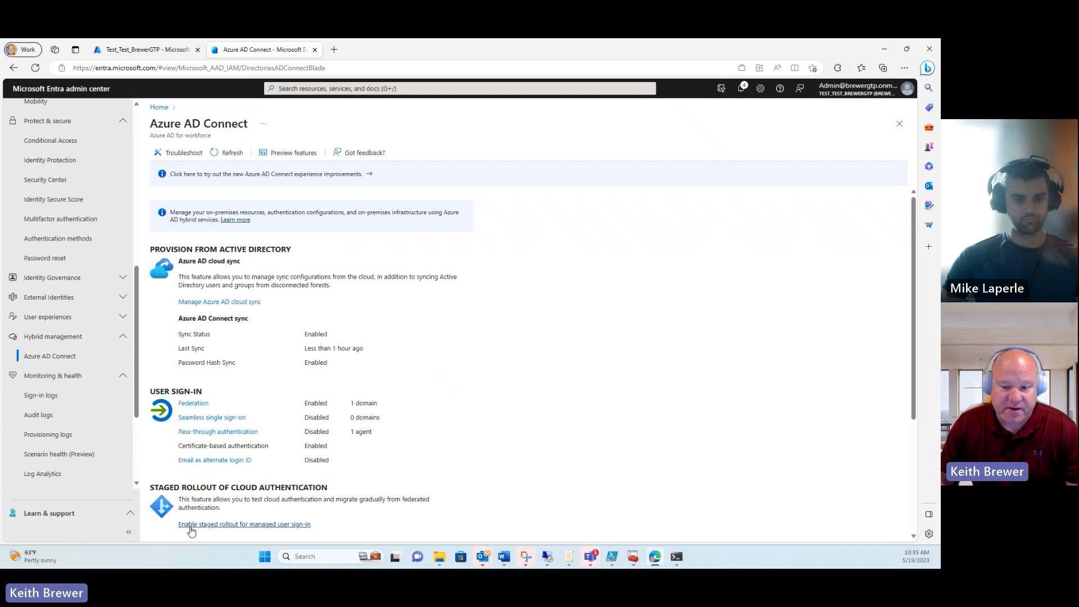
left_click(236, 526)
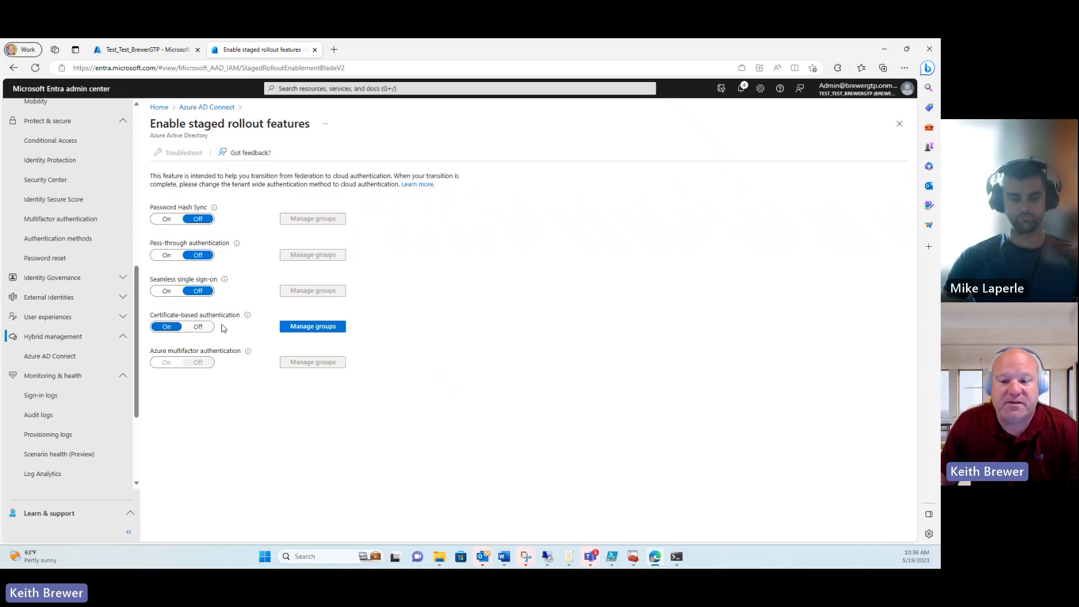
left_click(325, 330)
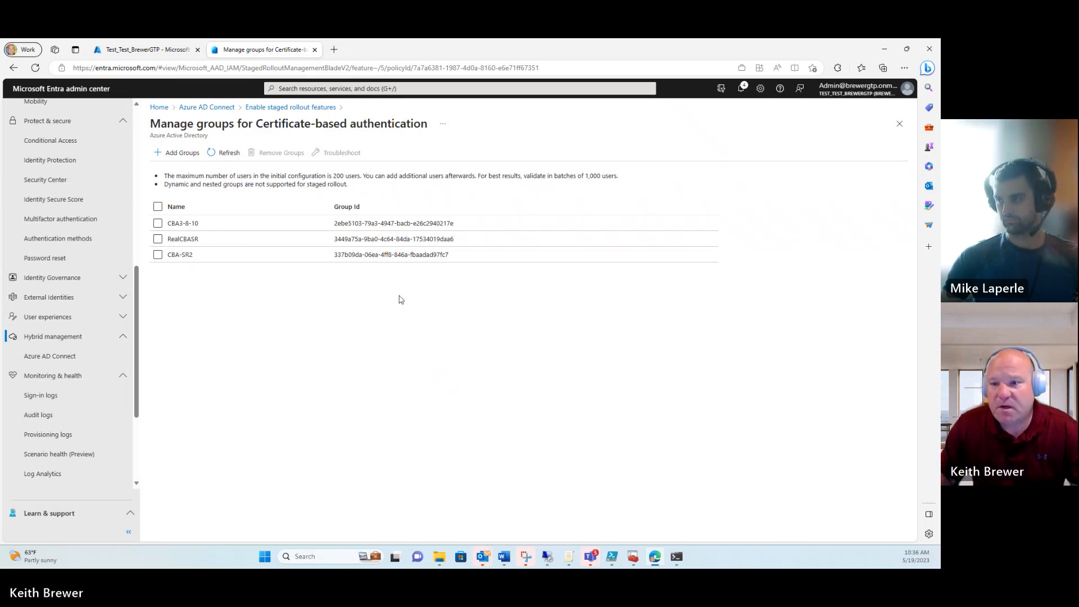
left_click_drag(135, 295, 129, 160)
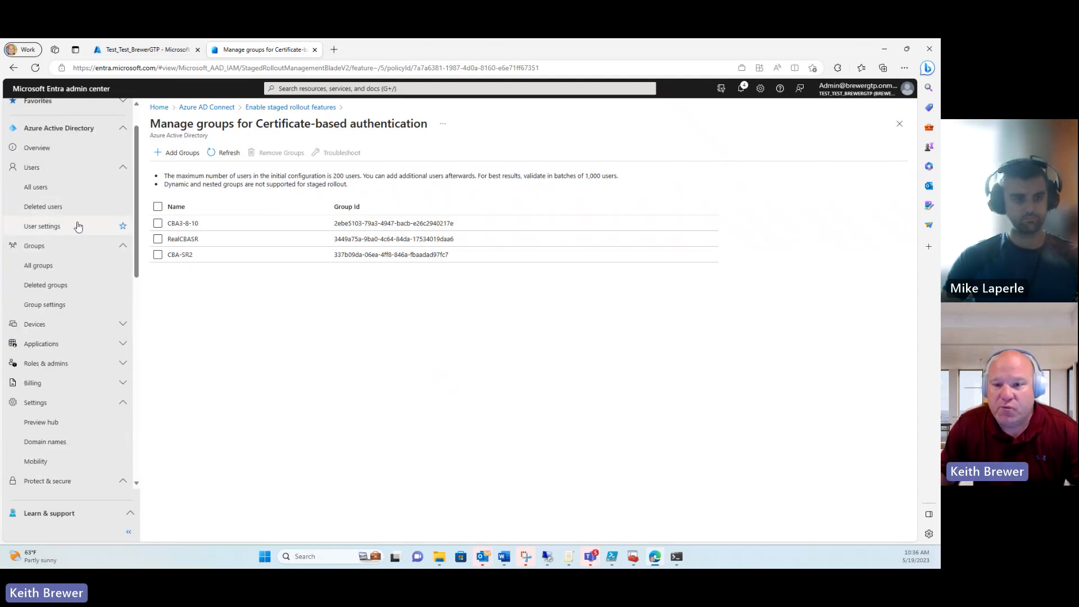
Step: Search All groups for 'SRO' and open the CBA-SRO-Pilot group
left_click(43, 246)
left_click(62, 250)
left_click(50, 267)
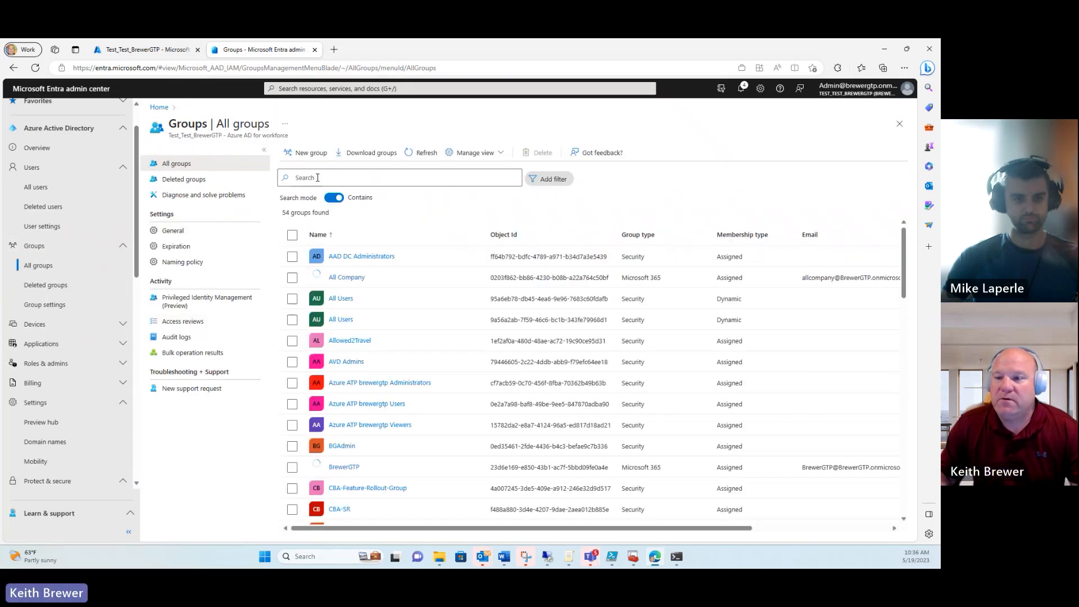
left_click(317, 178)
type("SRO")
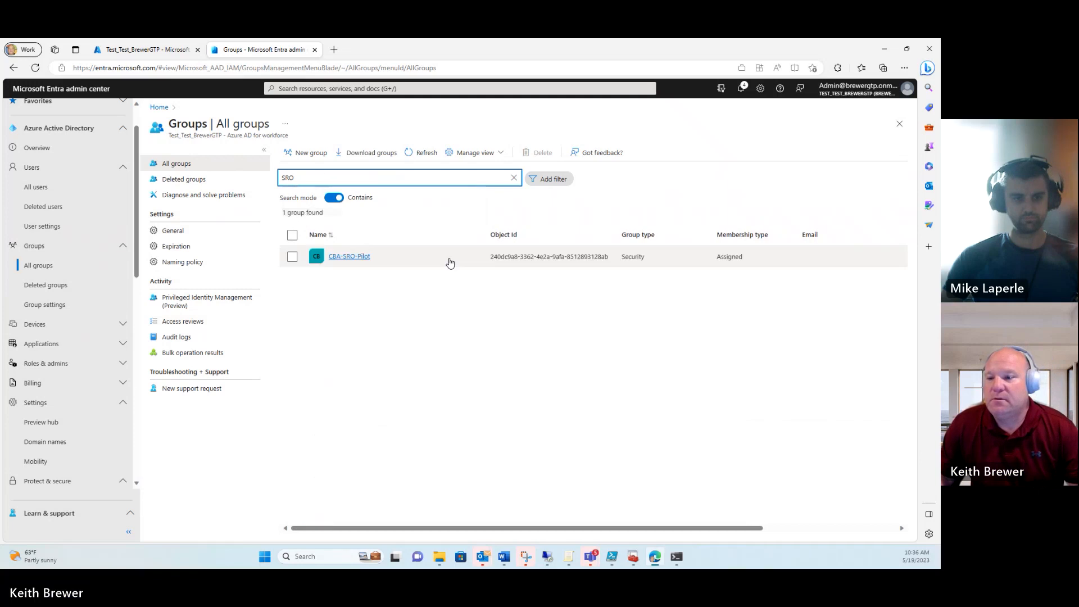
left_click(349, 260)
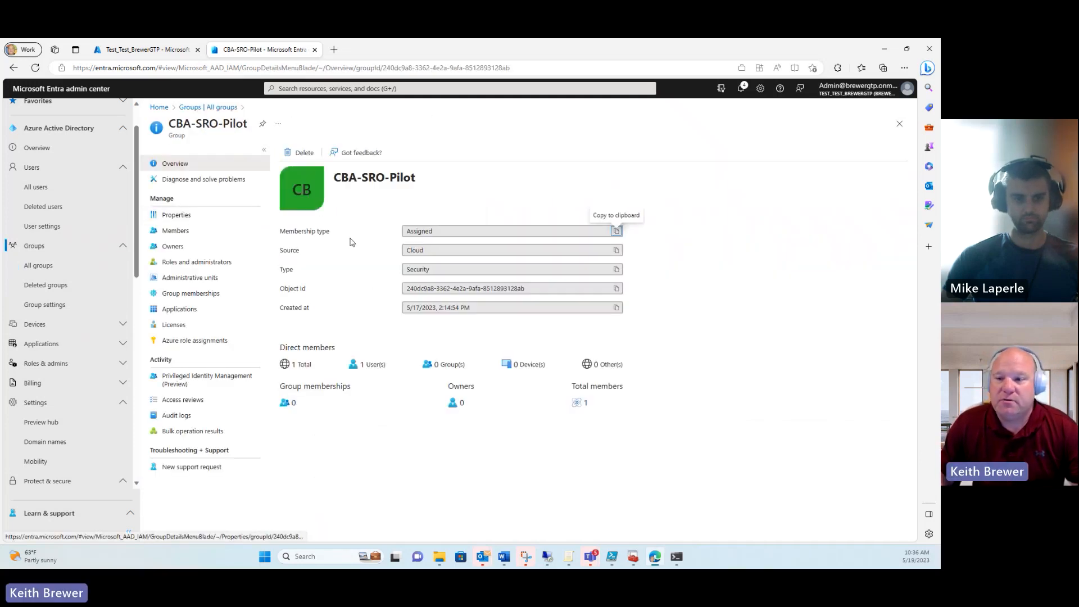
Step: Verify CBA-SRO-Pilot has one member and no group memberships, then return to Azure AD Connect
left_click(176, 231)
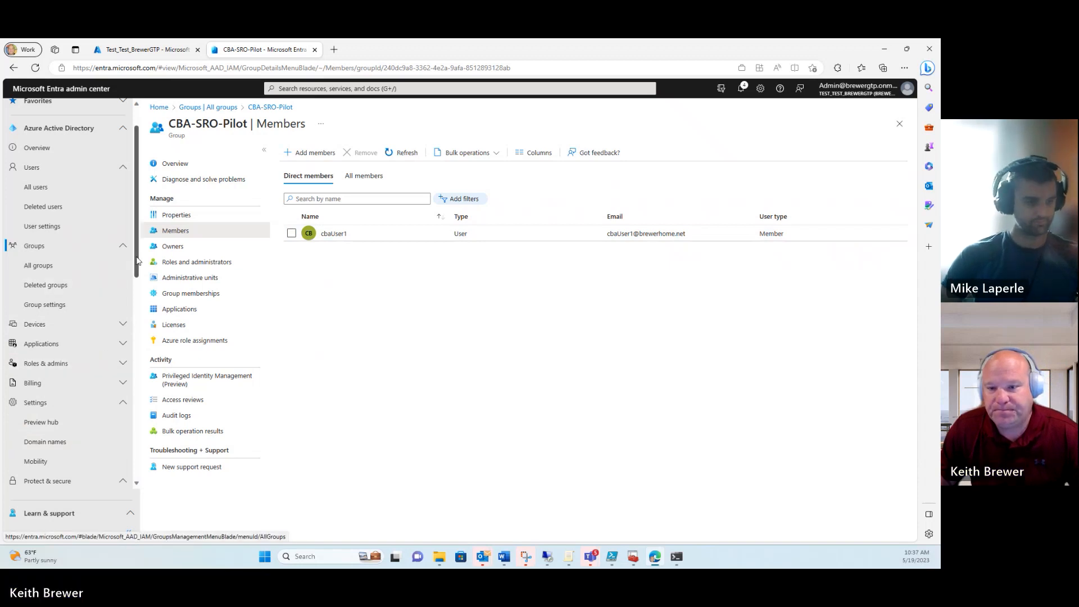
scroll(77, 337, "down", 4)
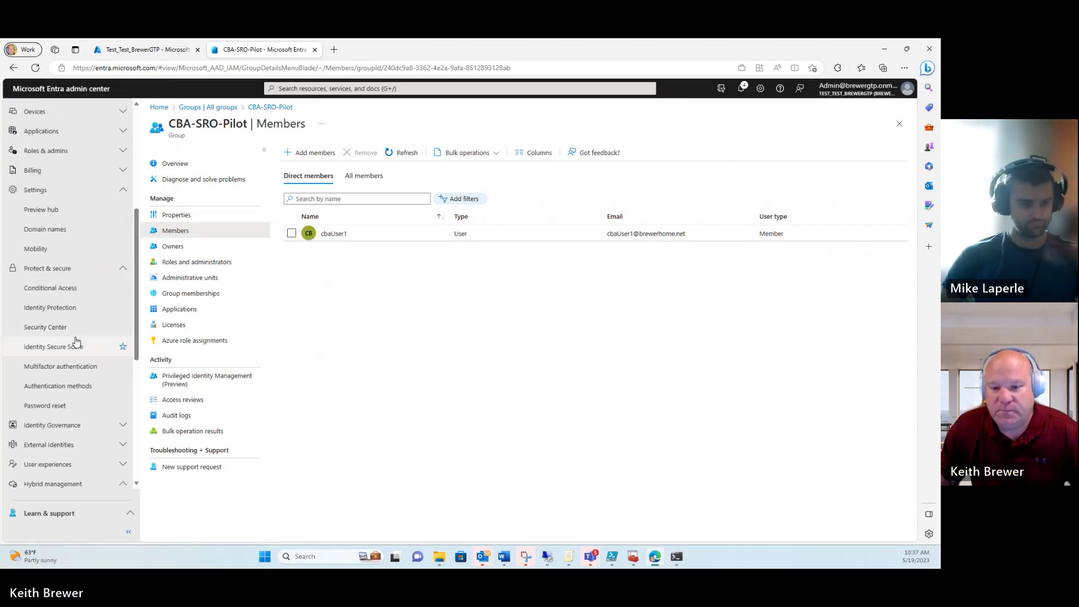
left_click(142, 290)
scroll(99, 364, "down", 4)
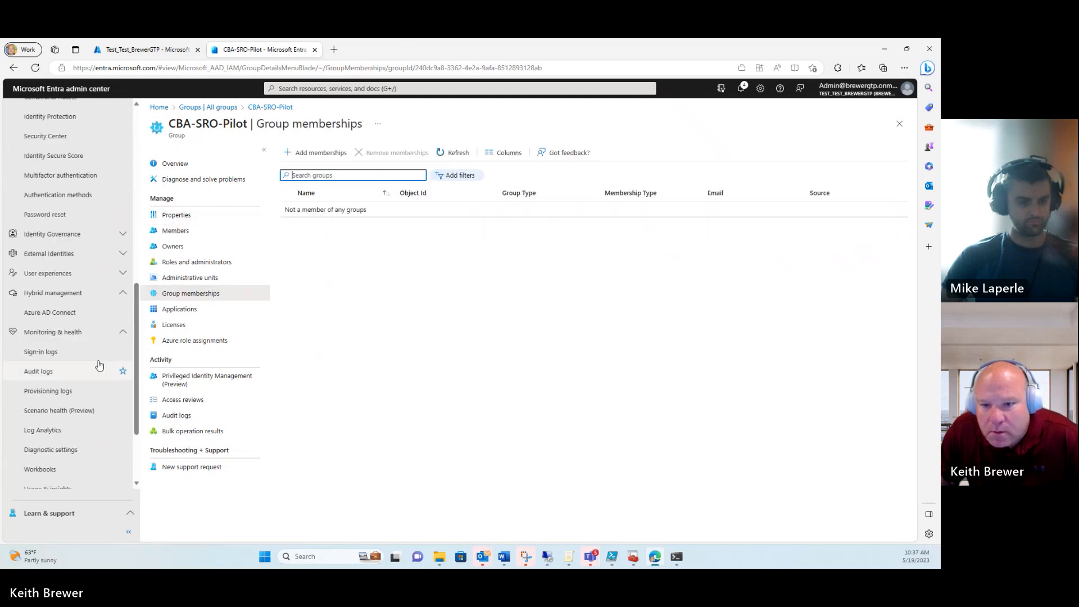
left_click(62, 313)
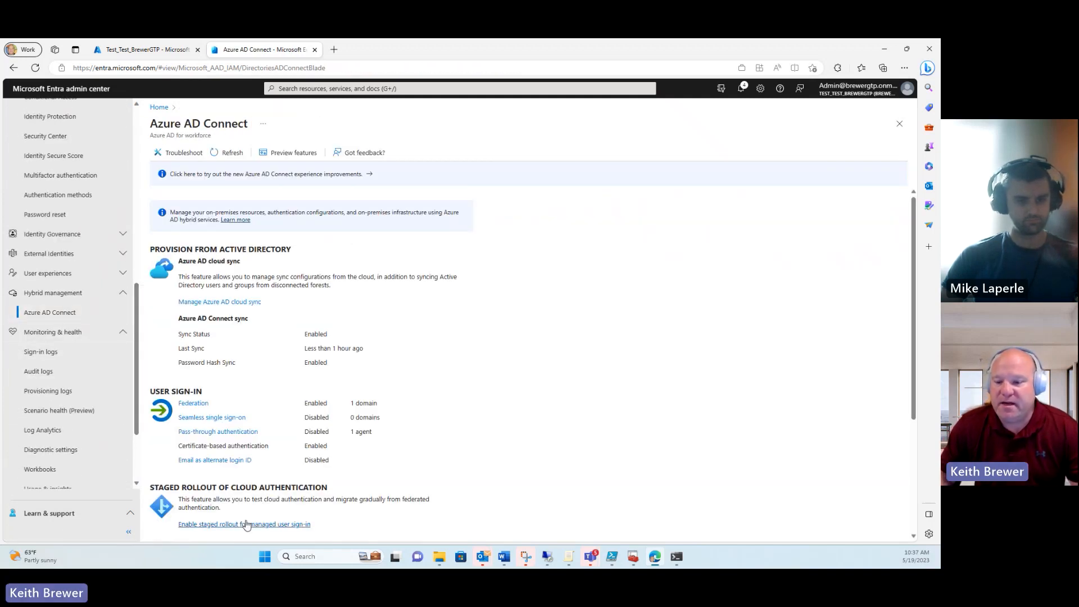
Step: Search 'SRO' and add CBA-SRO-Pilot to the CBA rollout, making four enrolled groups
left_click(242, 522)
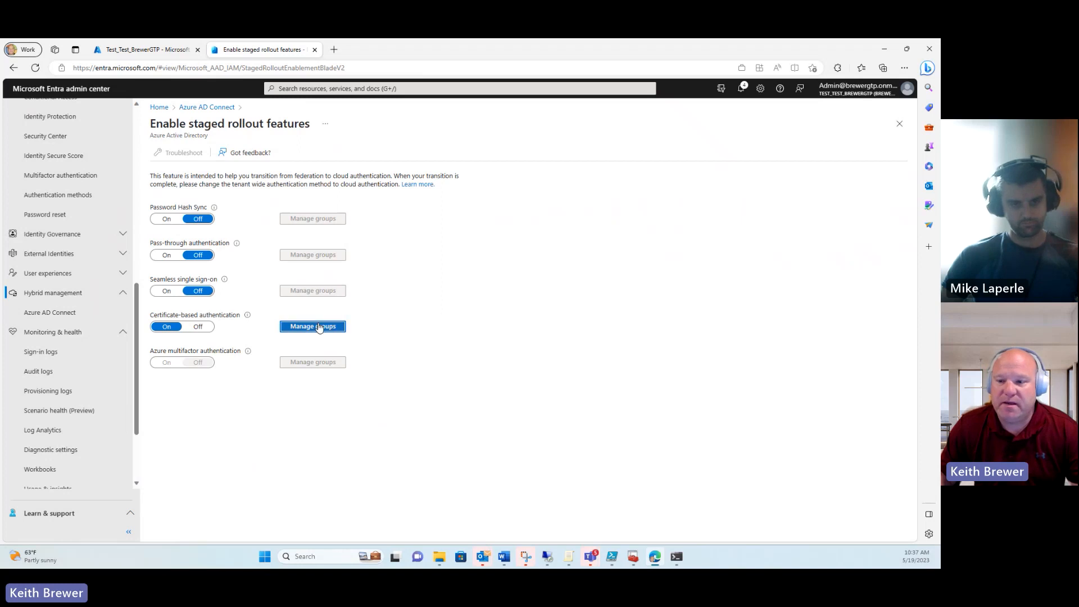
left_click(319, 327)
left_click(180, 152)
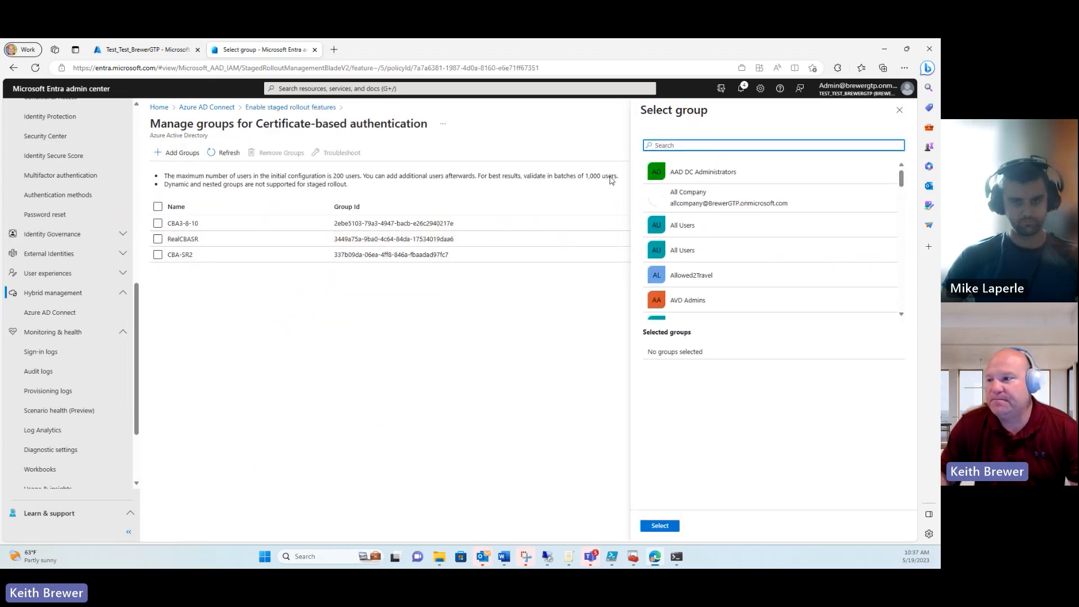
type("SRO")
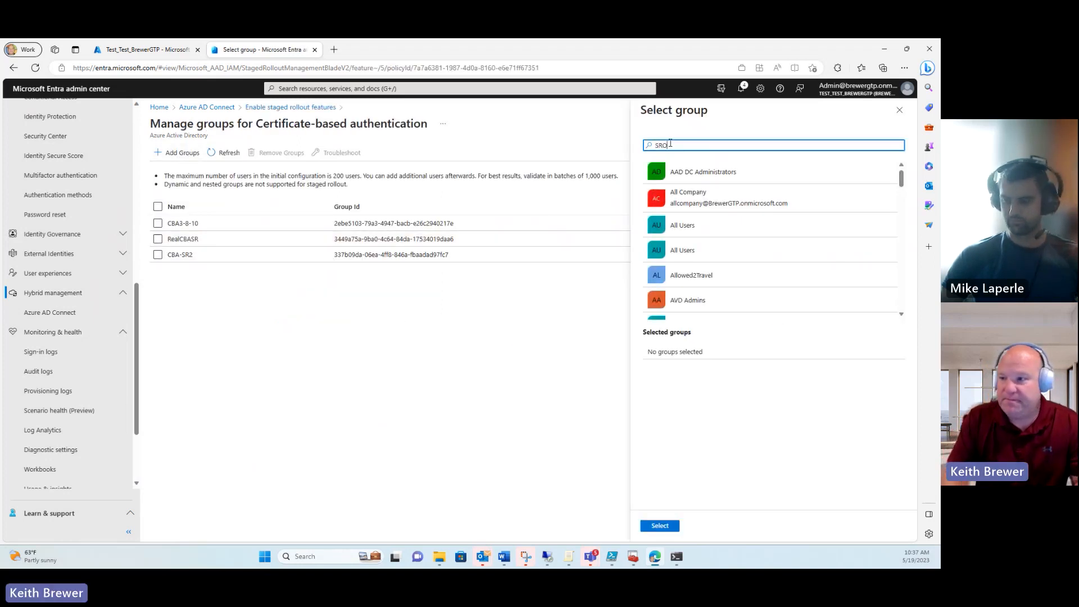
left_click(701, 176)
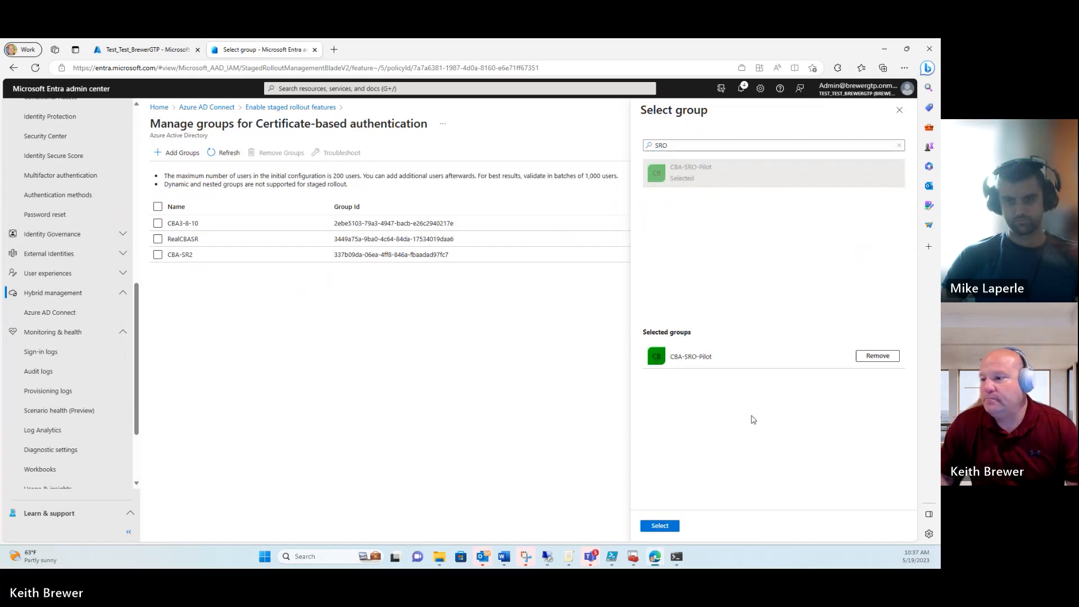
left_click(664, 526)
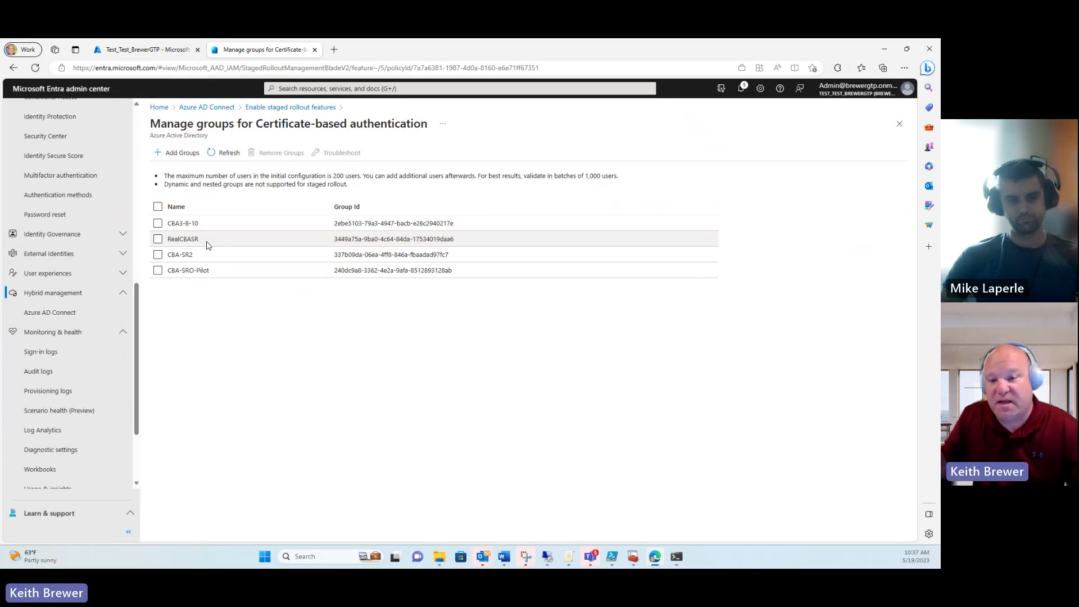
left_click_drag(136, 302, 135, 148)
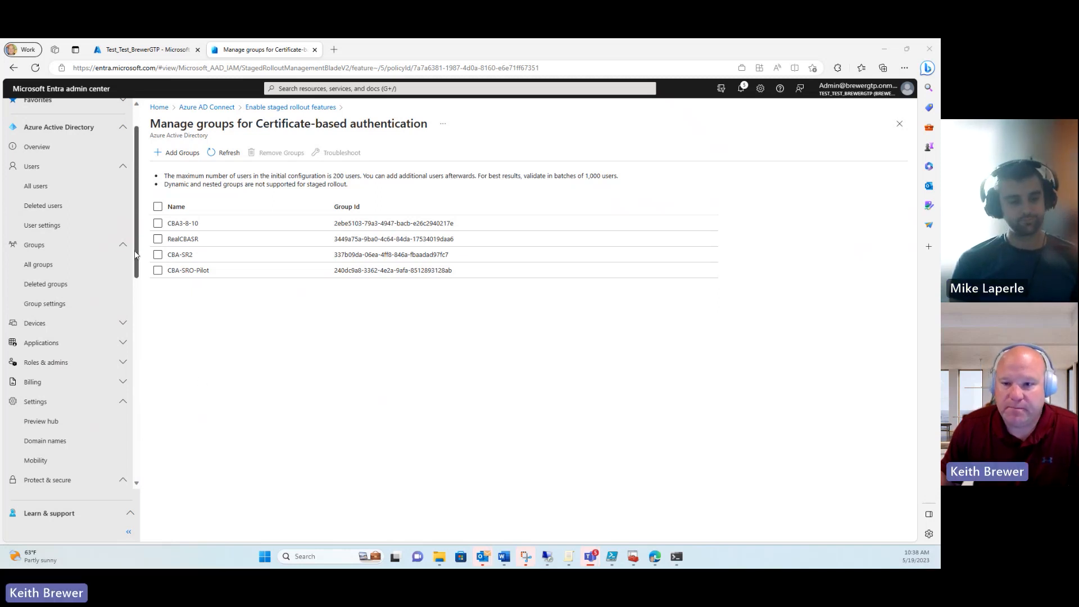
left_click_drag(134, 250, 130, 342)
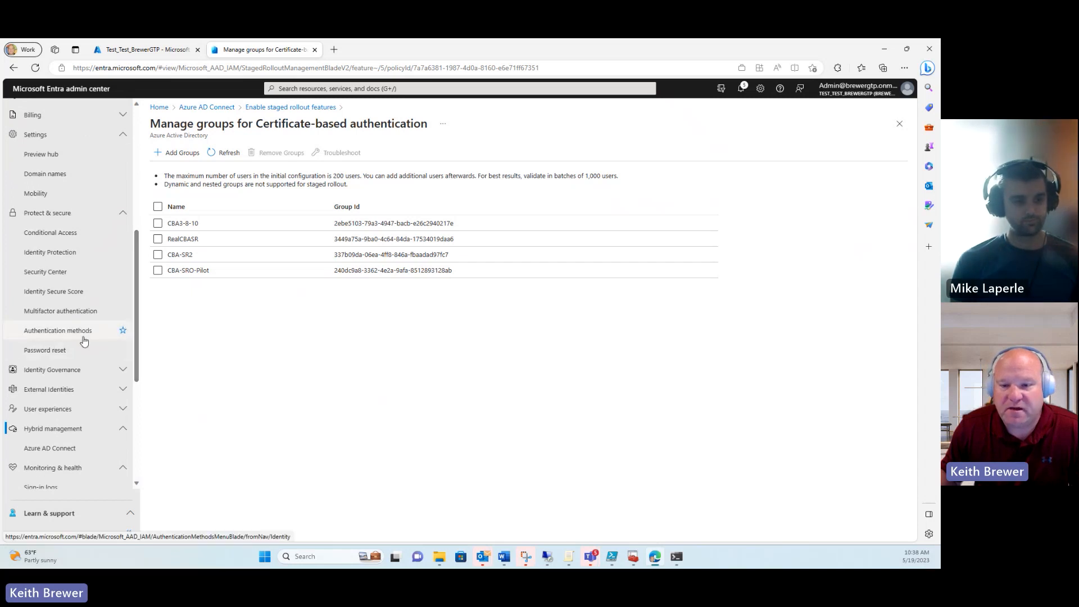
Step: Open the Certificate-based authentication method from Authentication methods and review its tabs
left_click(113, 335)
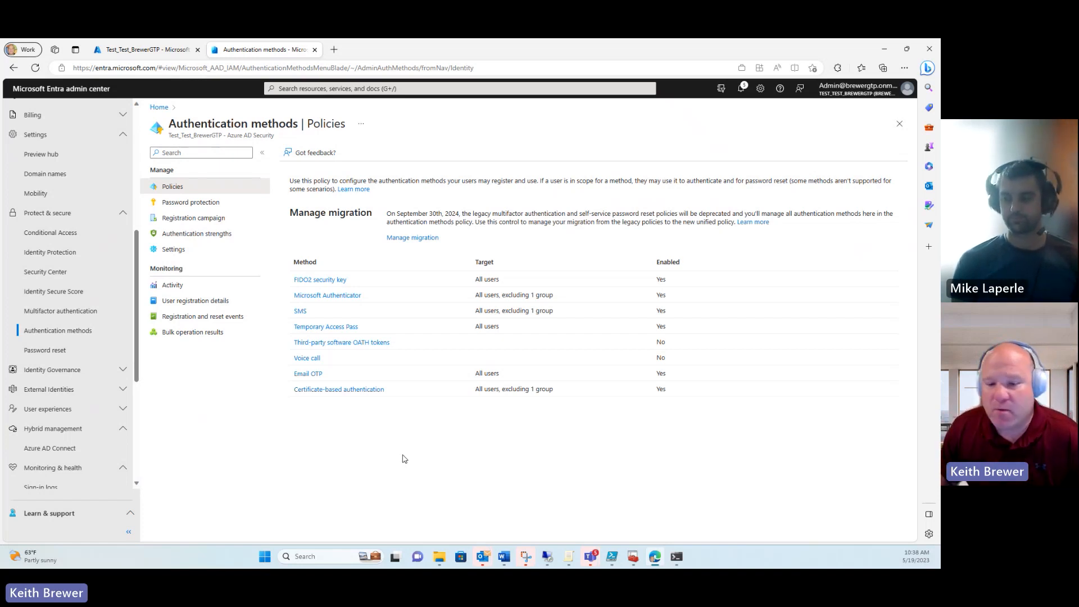
left_click(352, 391)
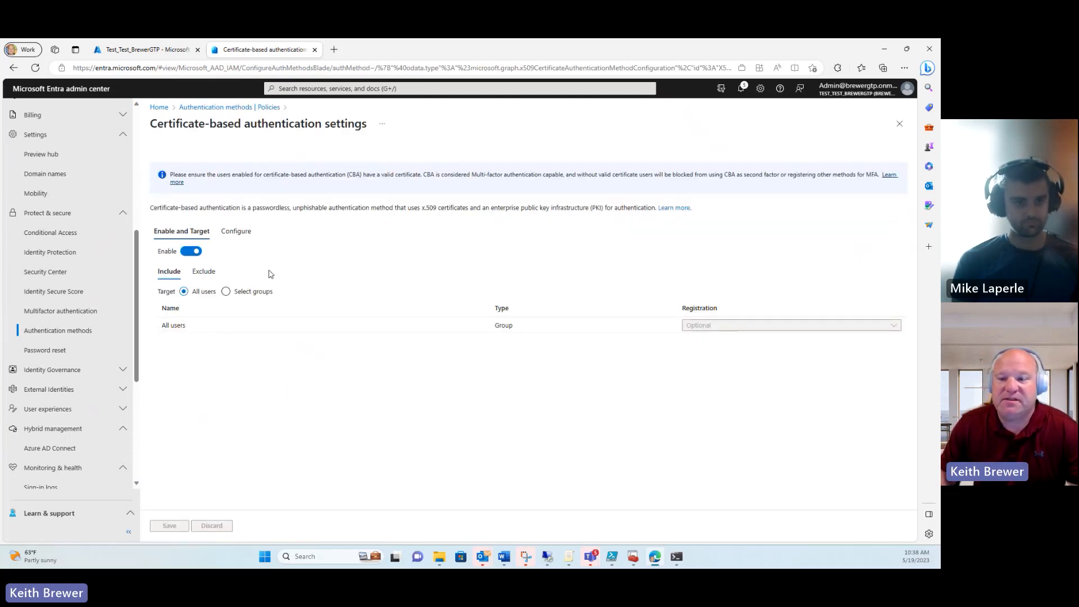
left_click(239, 232)
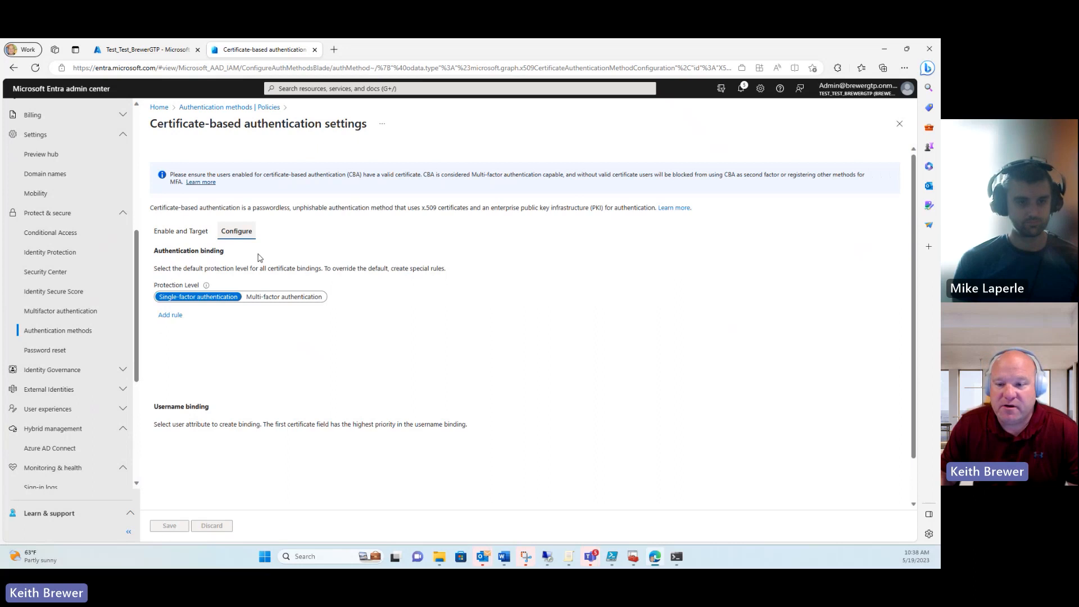
left_click(181, 231)
Step: Check the All users target and the issuer identifier in the multi-factor binding rules
left_click_drag(187, 326, 162, 326)
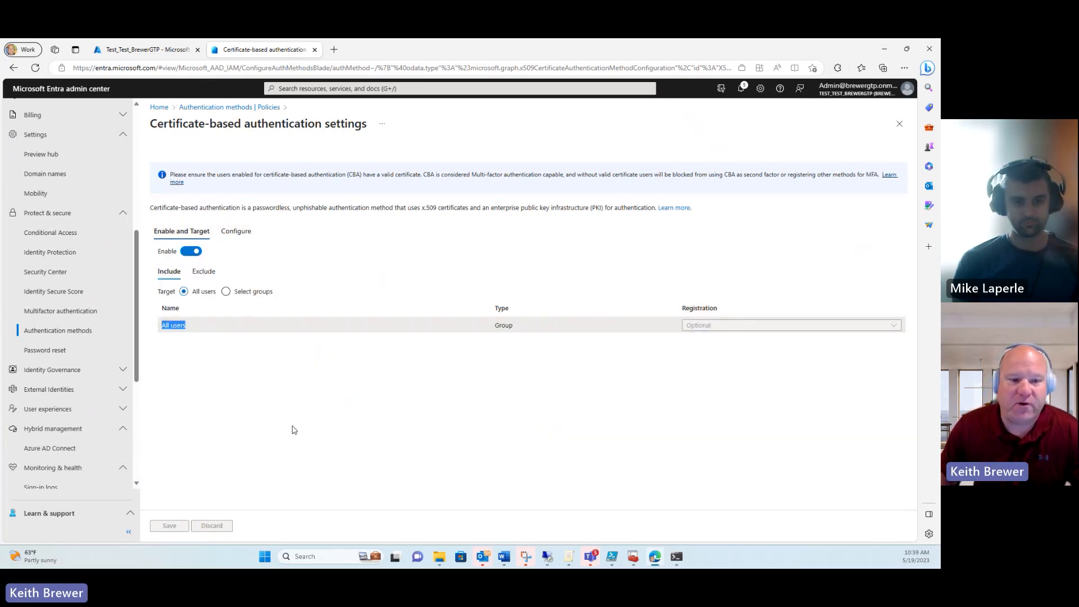
left_click(240, 239)
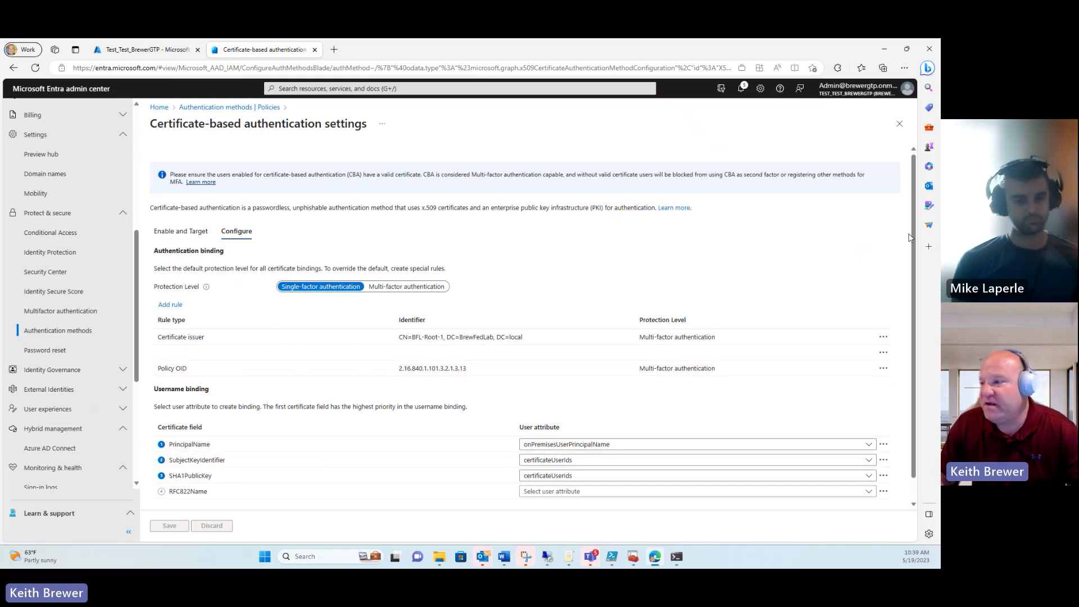
scroll(910, 238, "down", 1)
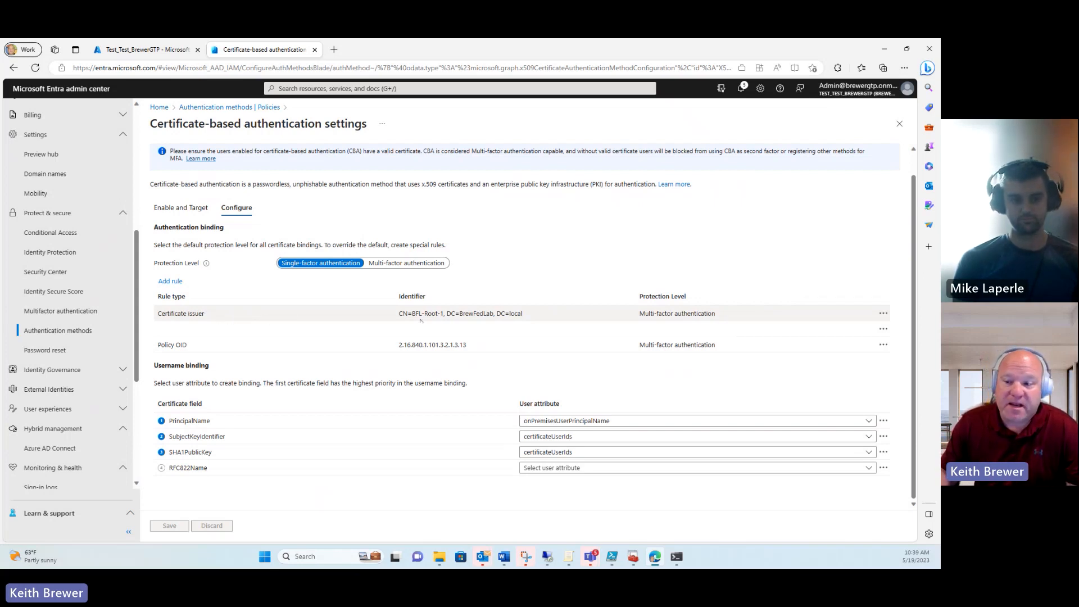
left_click_drag(523, 316, 398, 314)
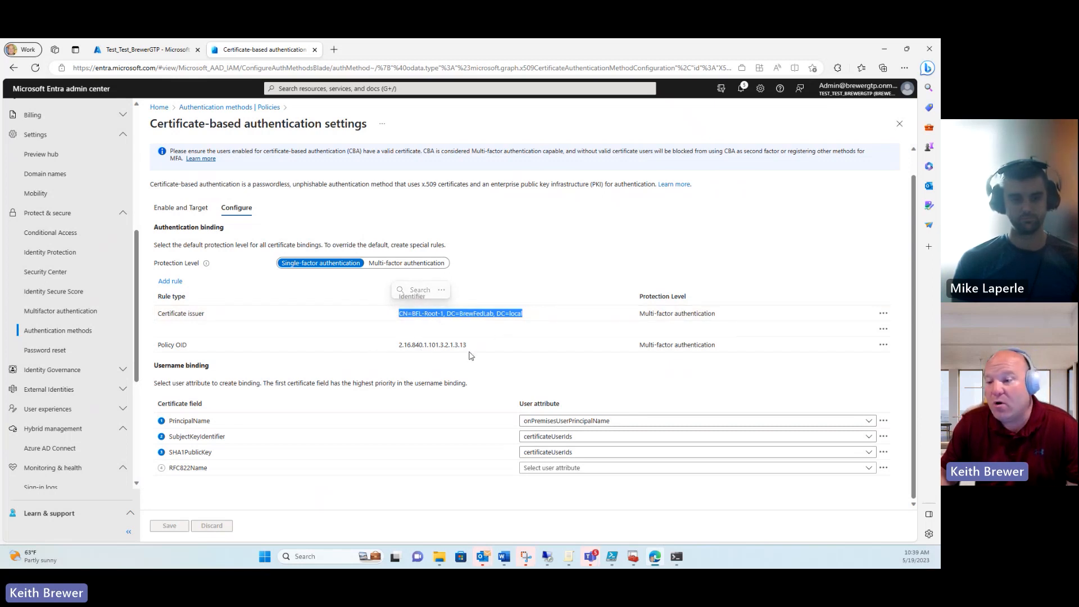
left_click_drag(469, 345, 398, 345)
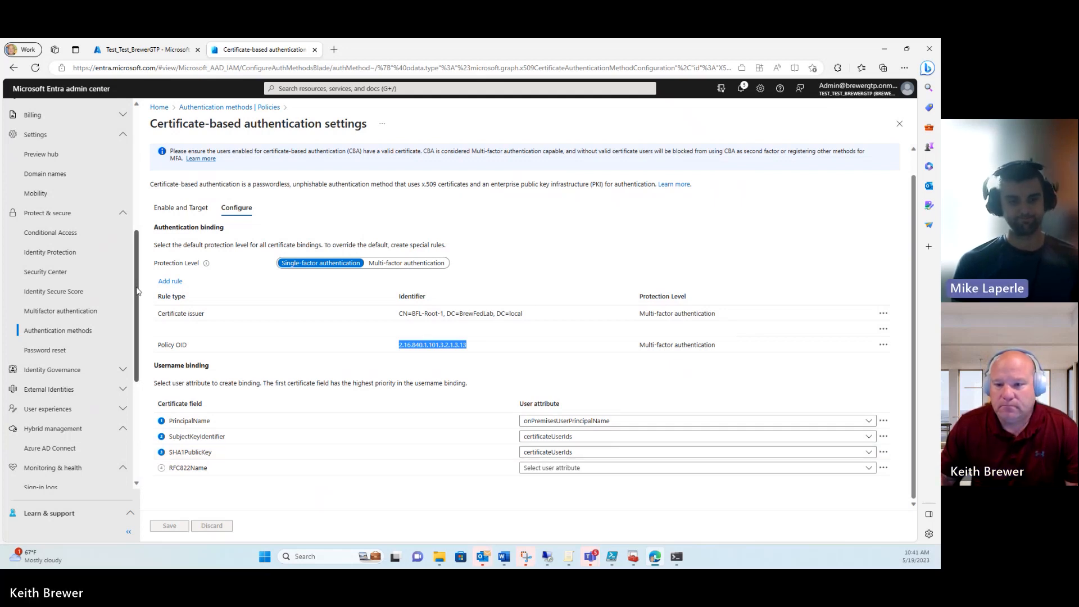
left_click_drag(137, 291, 133, 374)
Step: Open the latest audit entry's Modified Properties showing Feature changed from None to CertificateBasedAuthentication
left_click(59, 288)
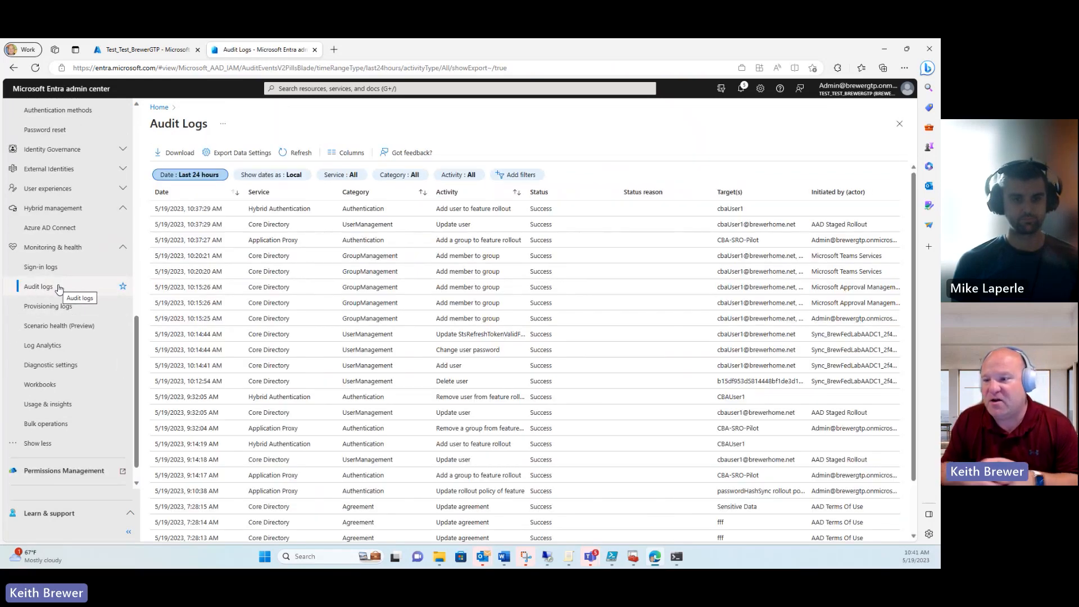
scroll(56, 287, "down", 1)
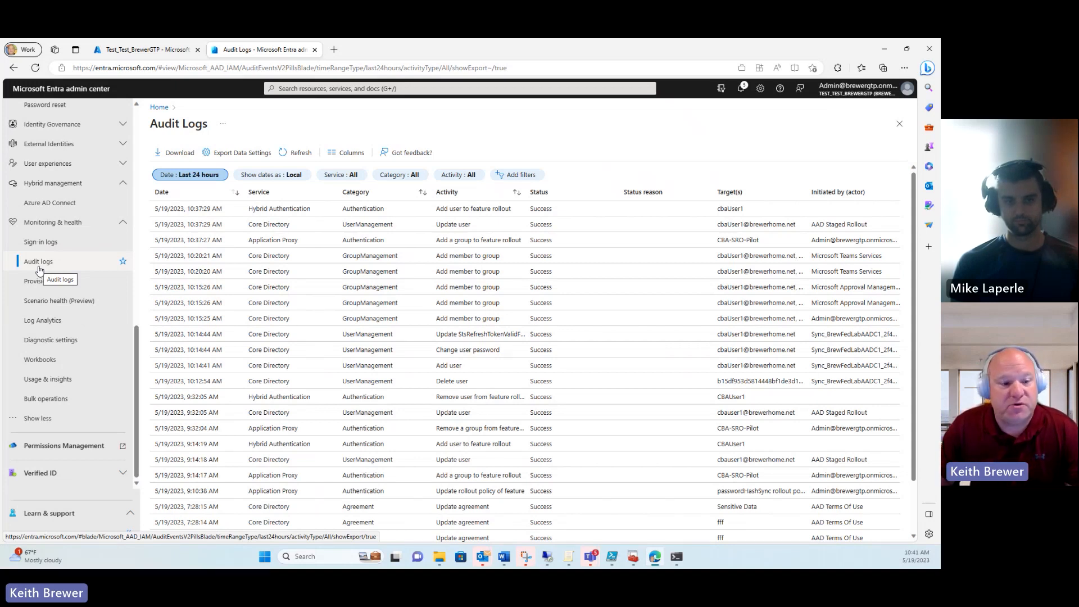
left_click(491, 213)
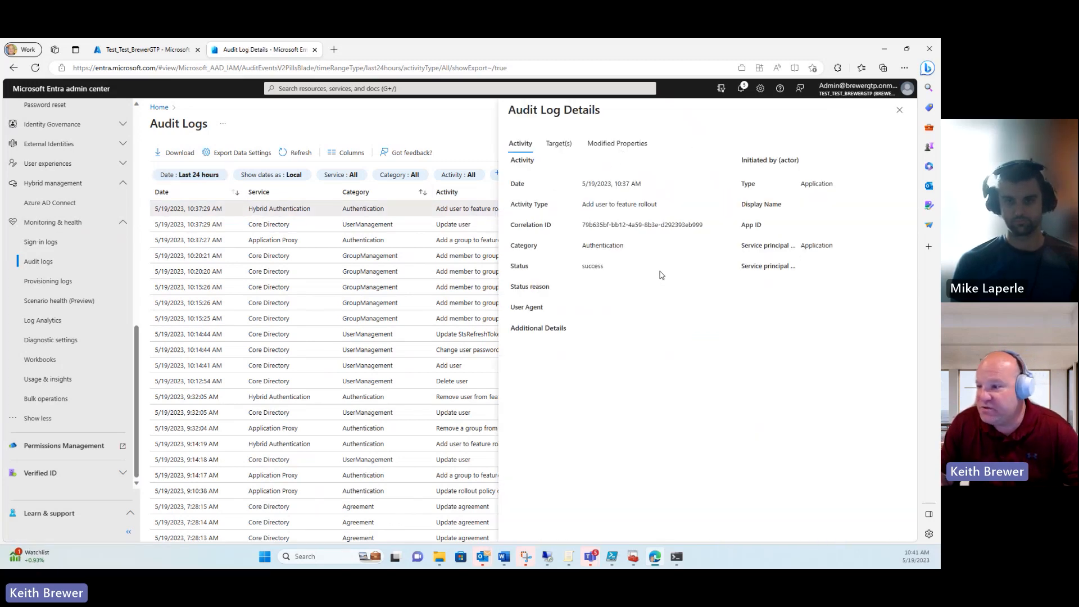
left_click(617, 147)
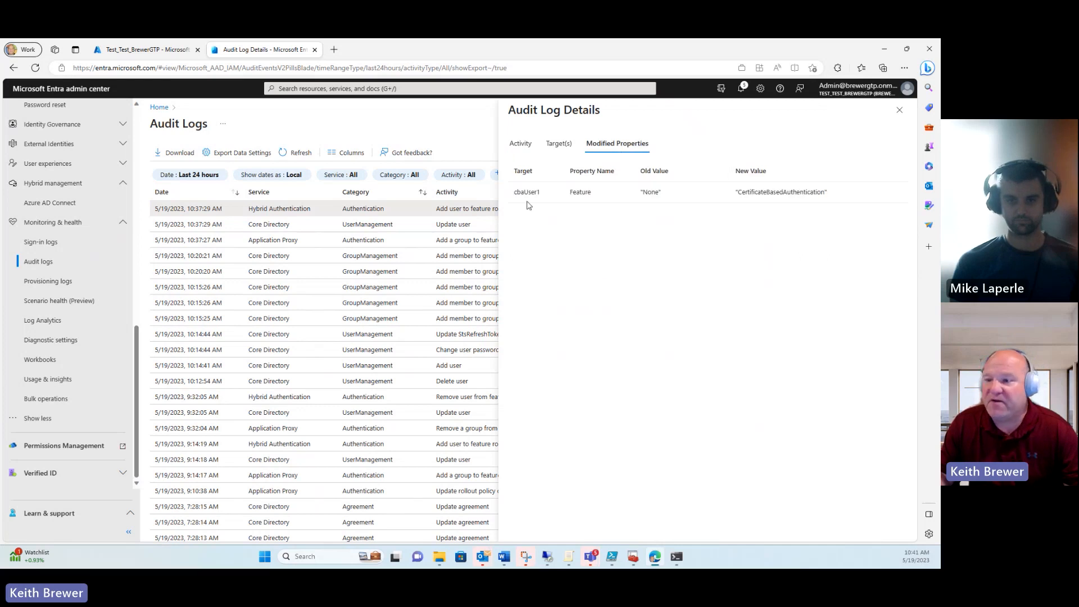
left_click_drag(538, 194, 516, 200)
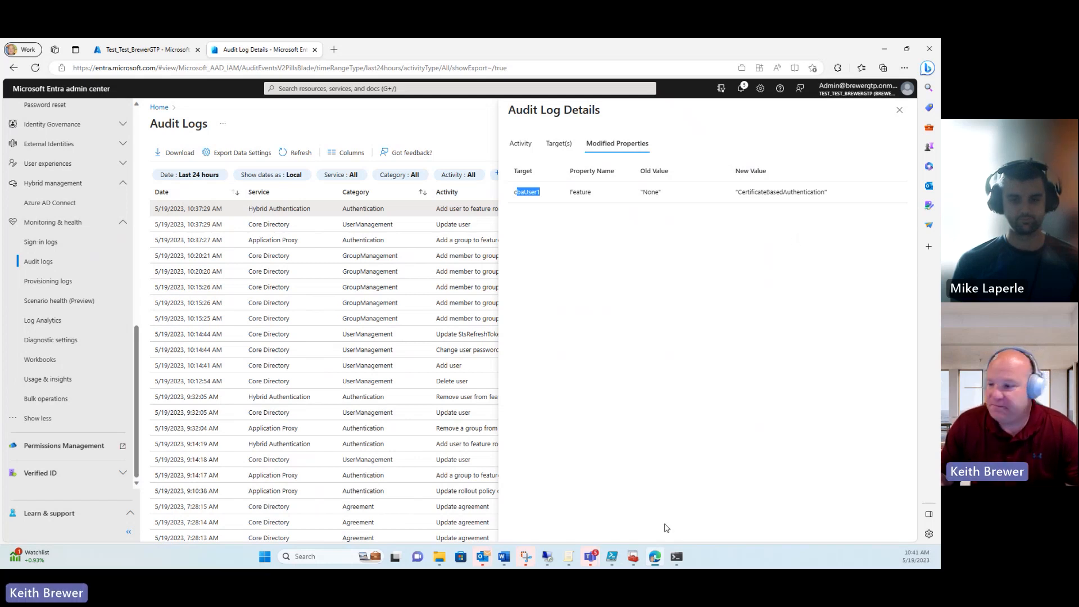
right_click(661, 558)
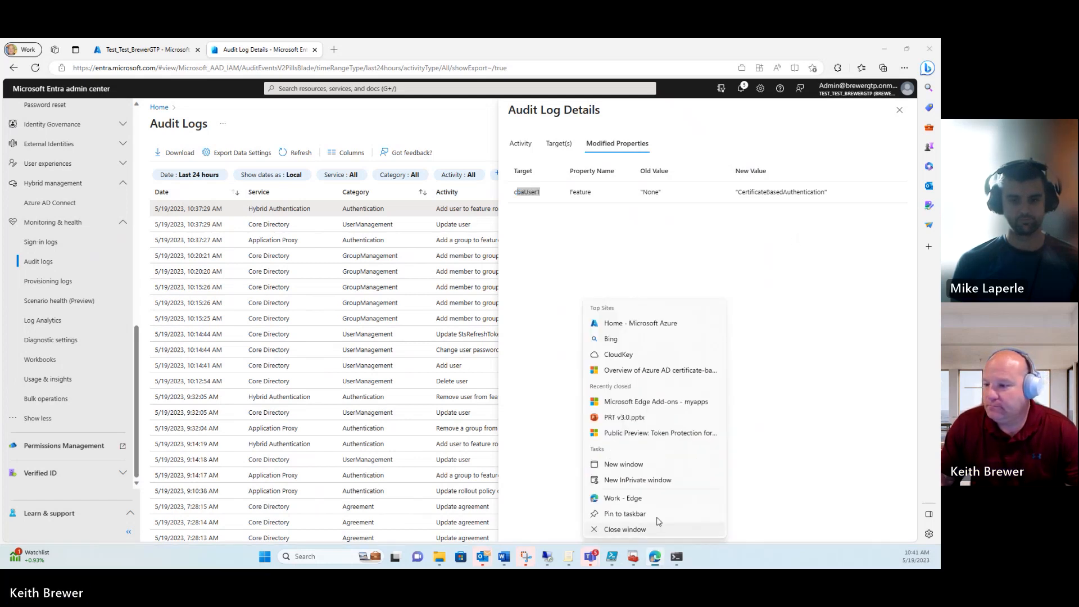
Step: Open a new InPrivate window and go to portal.azure.com
left_click(665, 481)
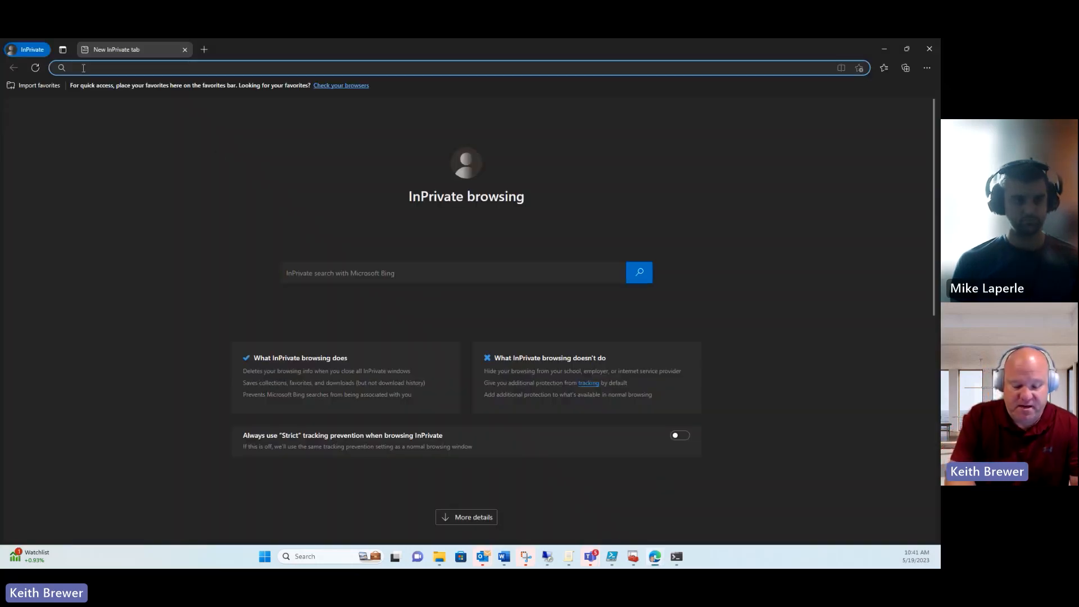
type("portal")
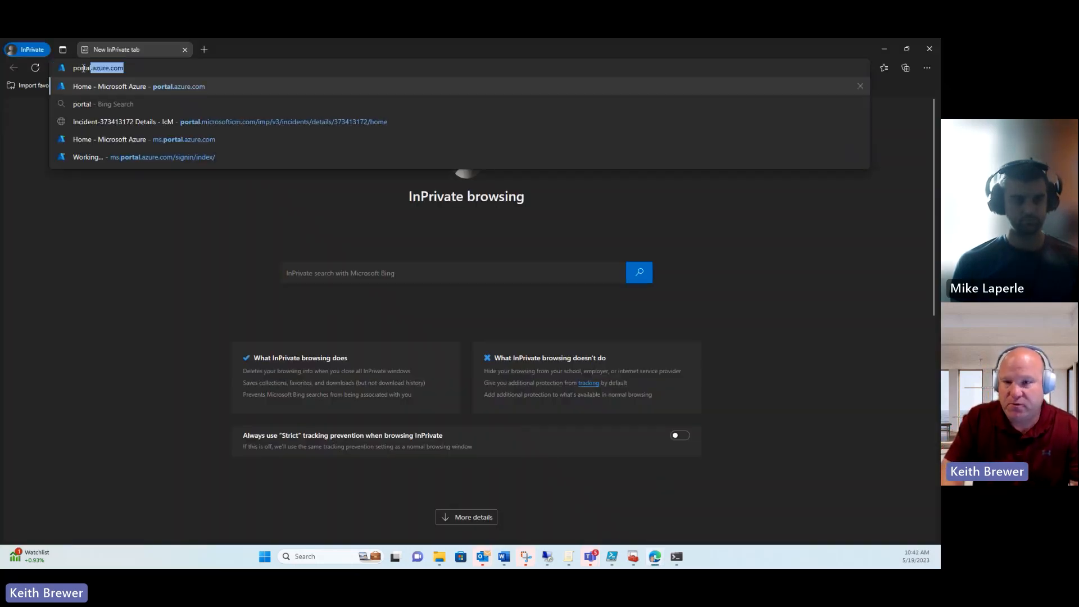
key("Return")
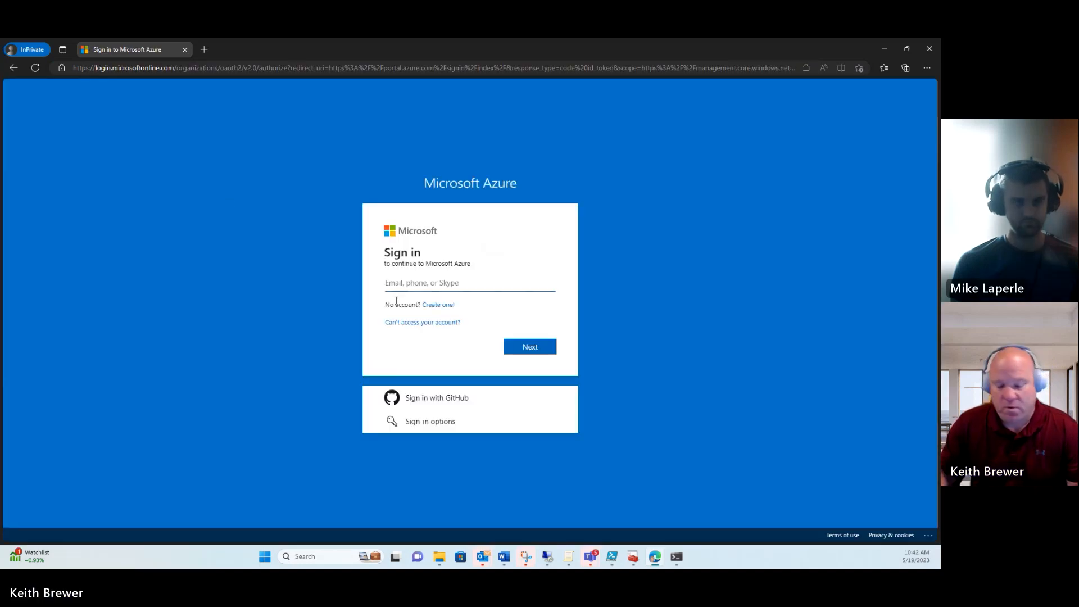
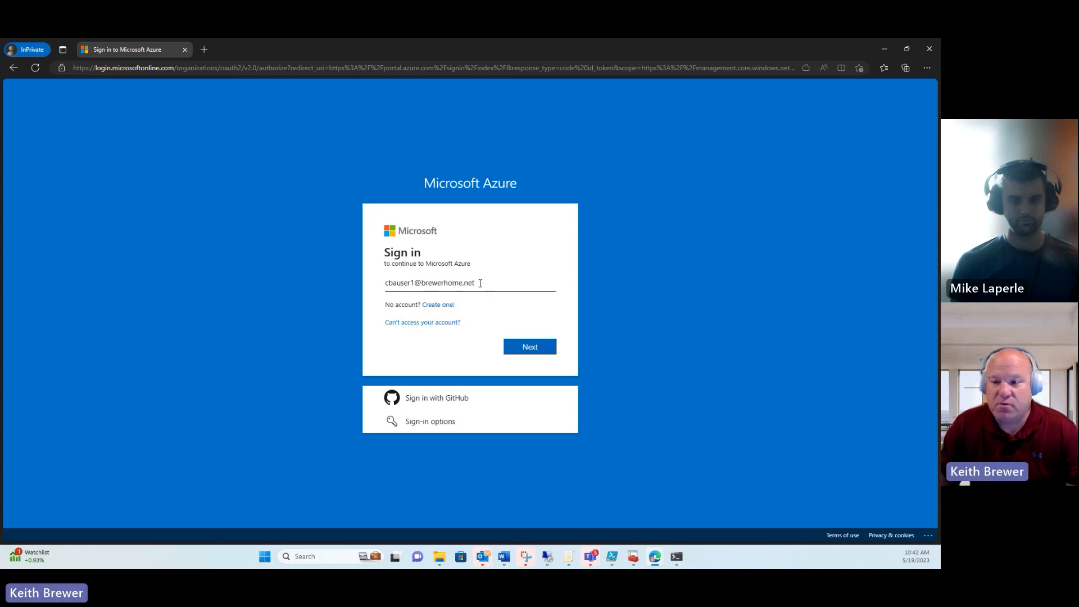
Step: Enter the synced test user's sign-in name (UPN) and continue to the password step
left_click_drag(480, 283, 380, 288)
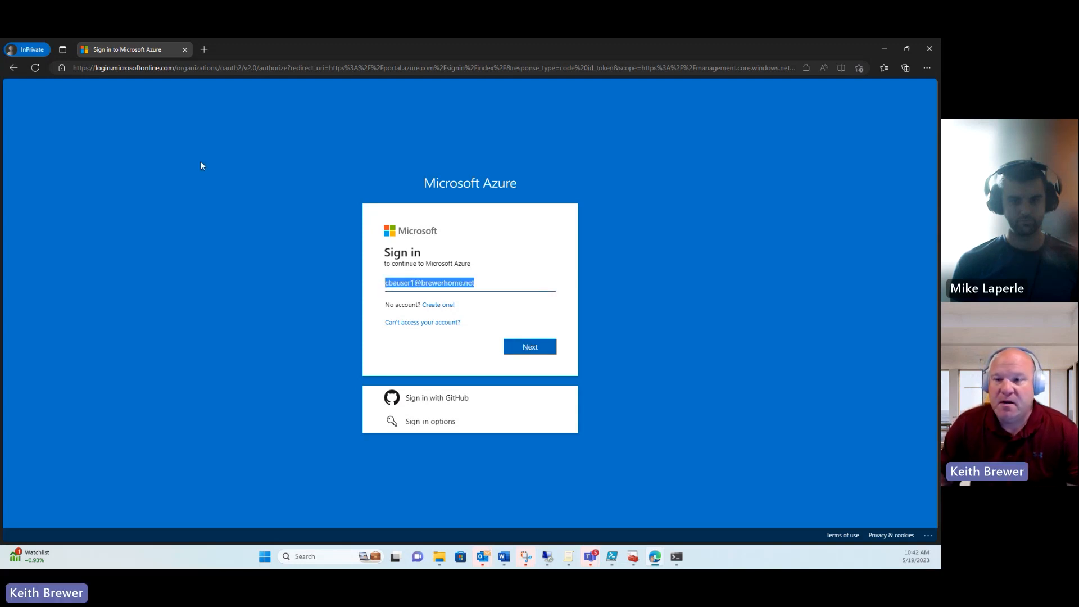
left_click(528, 348)
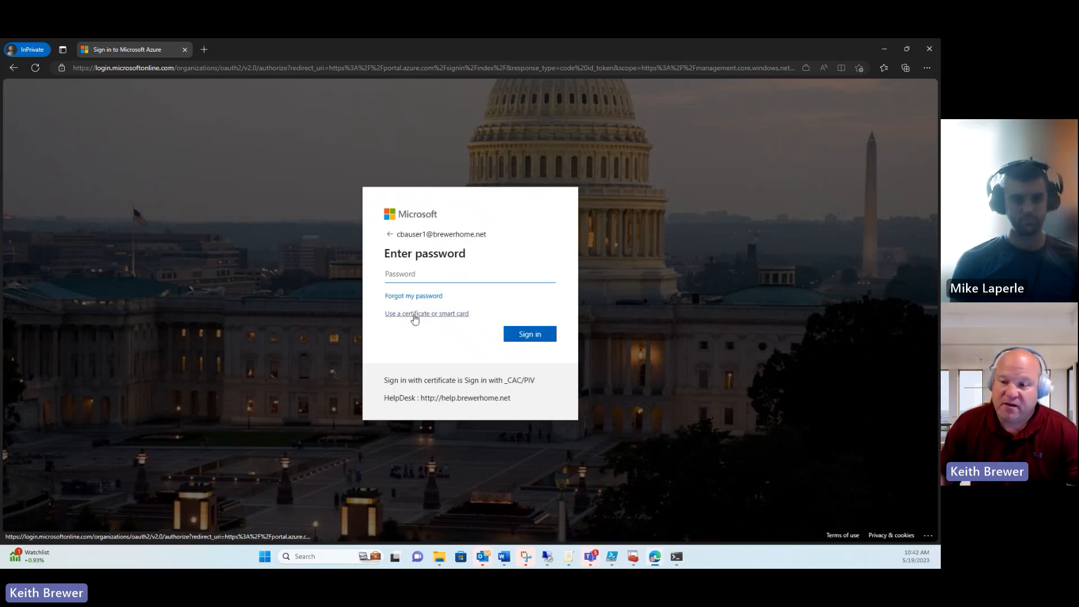
Step: Sign in with the test user's BFL-Root-1 certificate through the certificate or smart card option
left_click(415, 315)
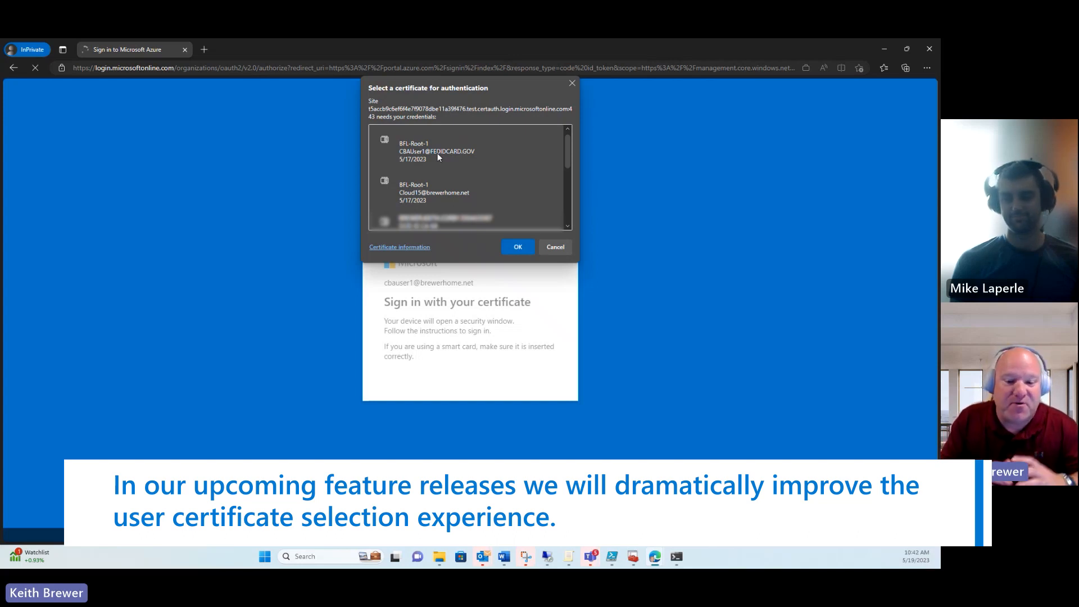
left_click(416, 158)
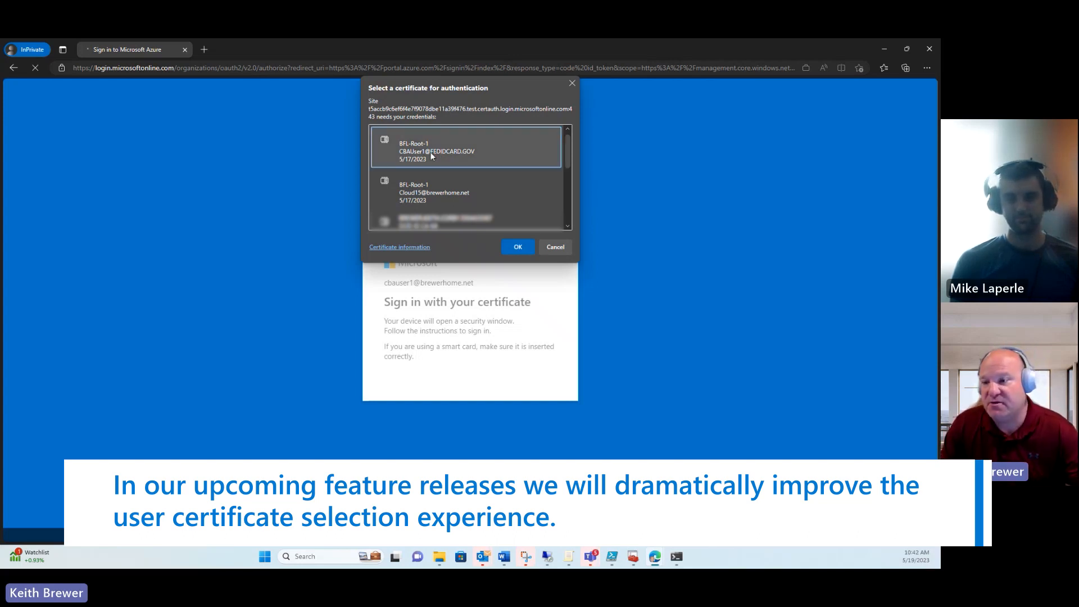
left_click(526, 249)
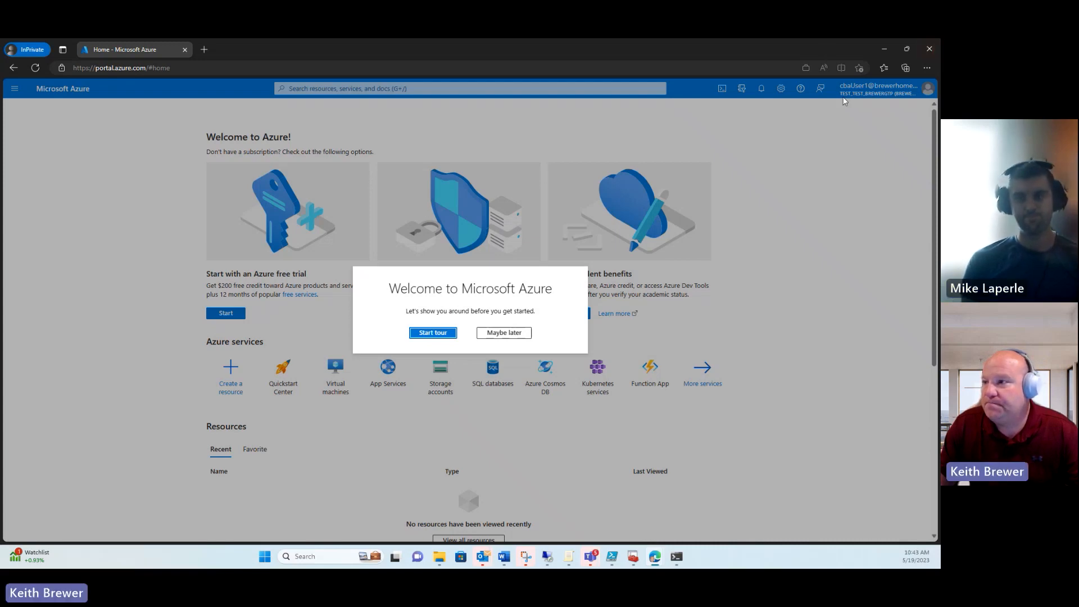
Step: Close the InPrivate Azure portal window to return to the Entra admin center
left_click(928, 51)
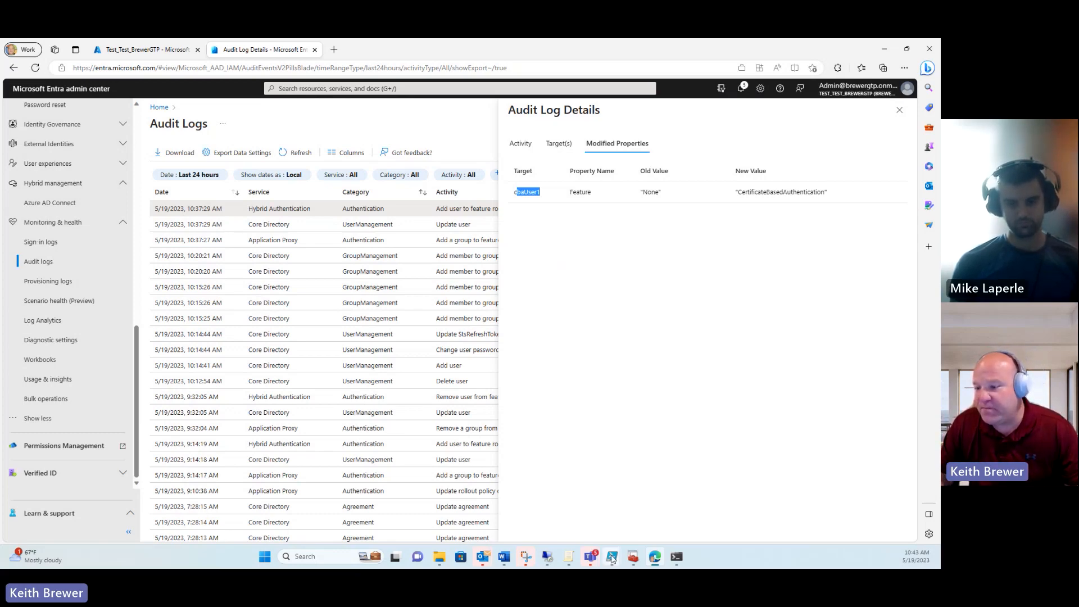
Step: Run only the Connect-MgGraph line of the script in PowerShell ISE
mouse_move(613, 557)
left_click(652, 478)
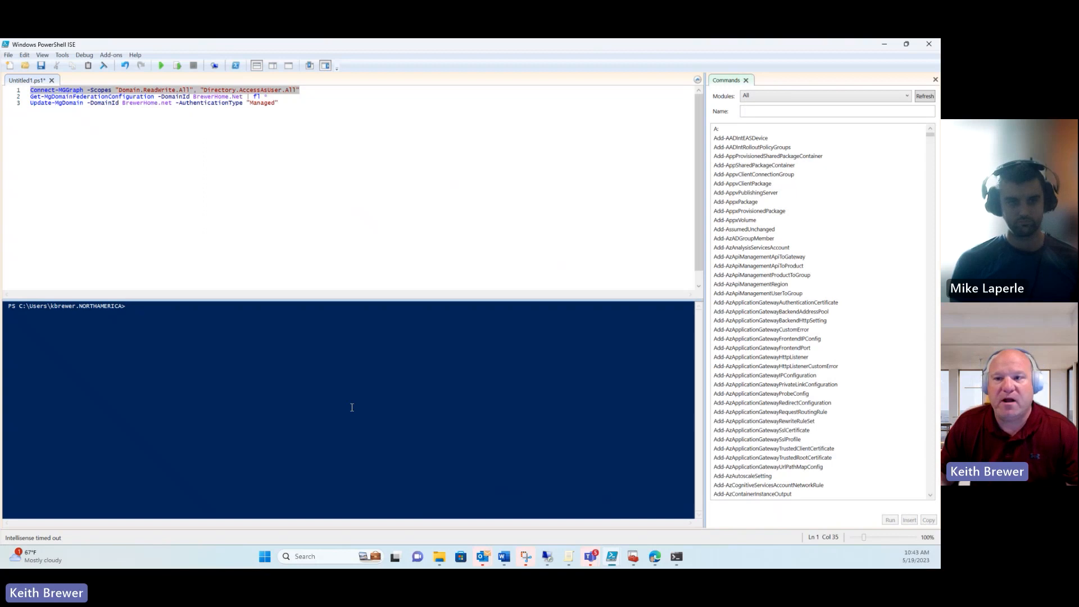
left_click(258, 161)
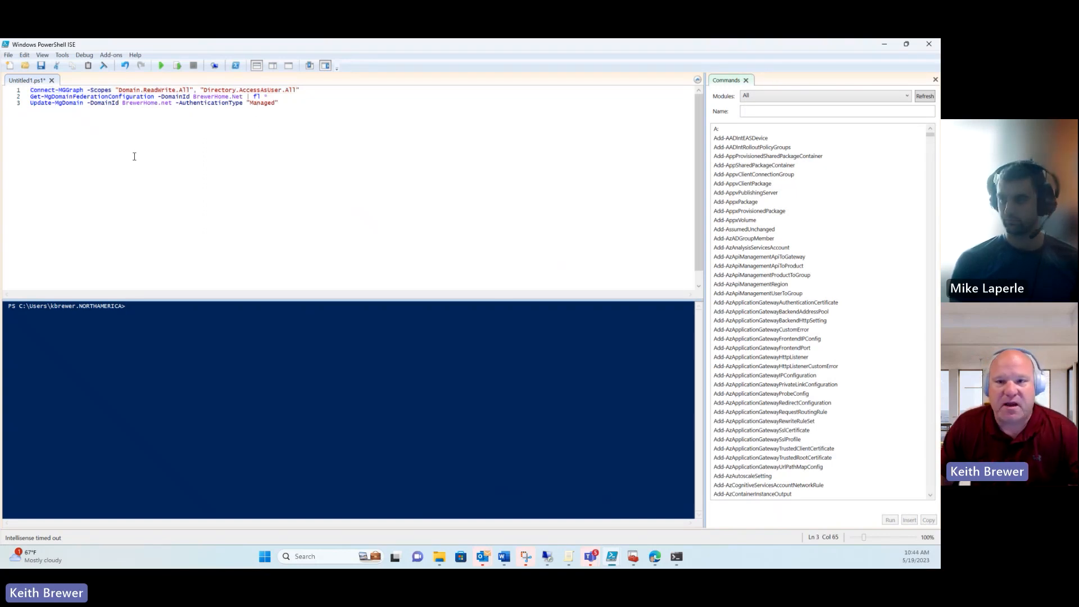
left_click(18, 92)
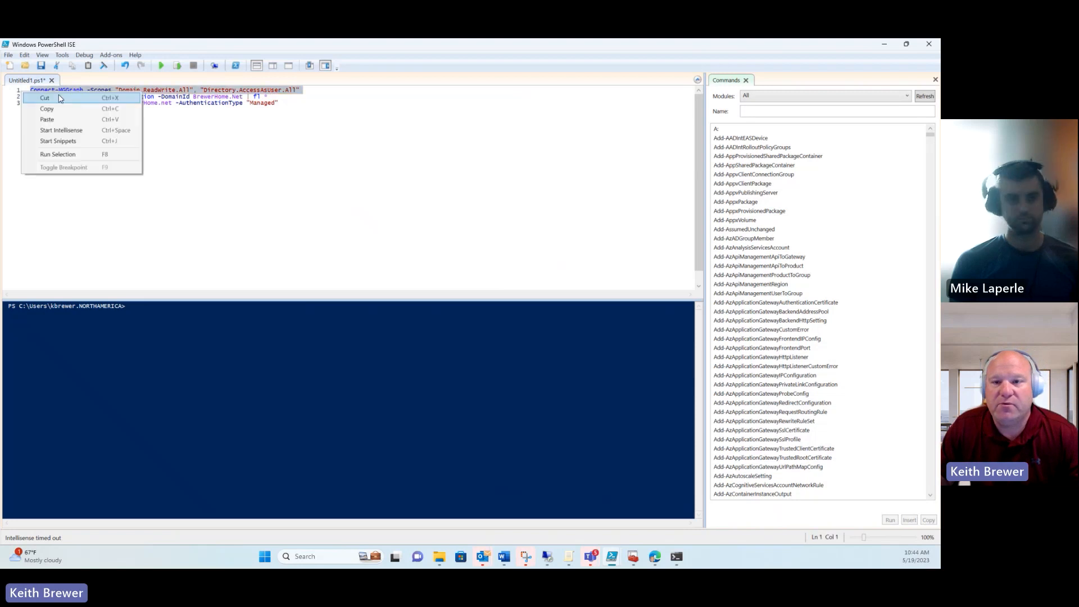
right_click(22, 92)
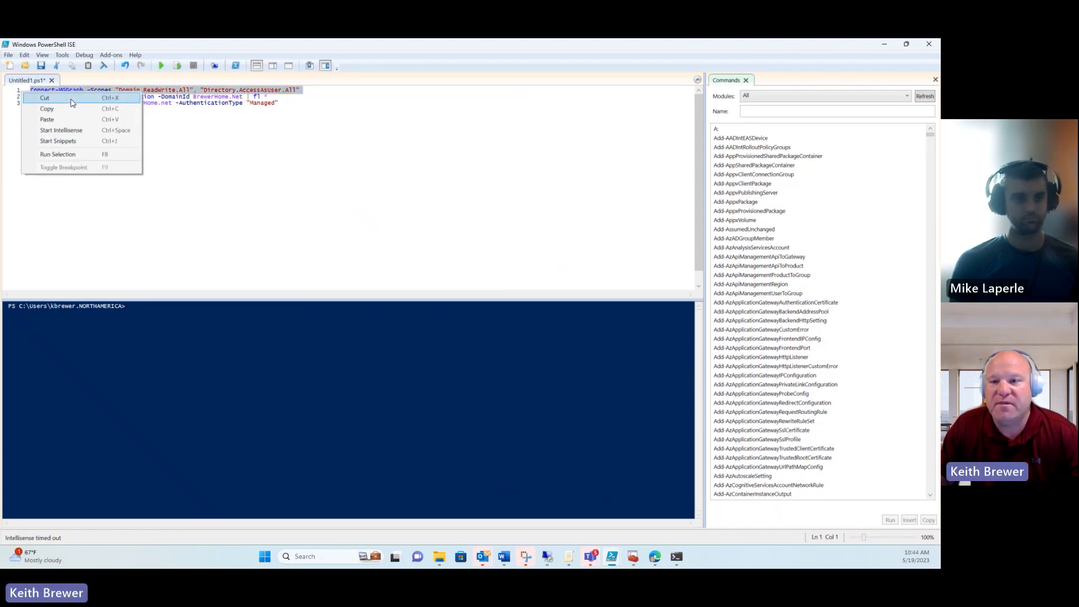
left_click(57, 154)
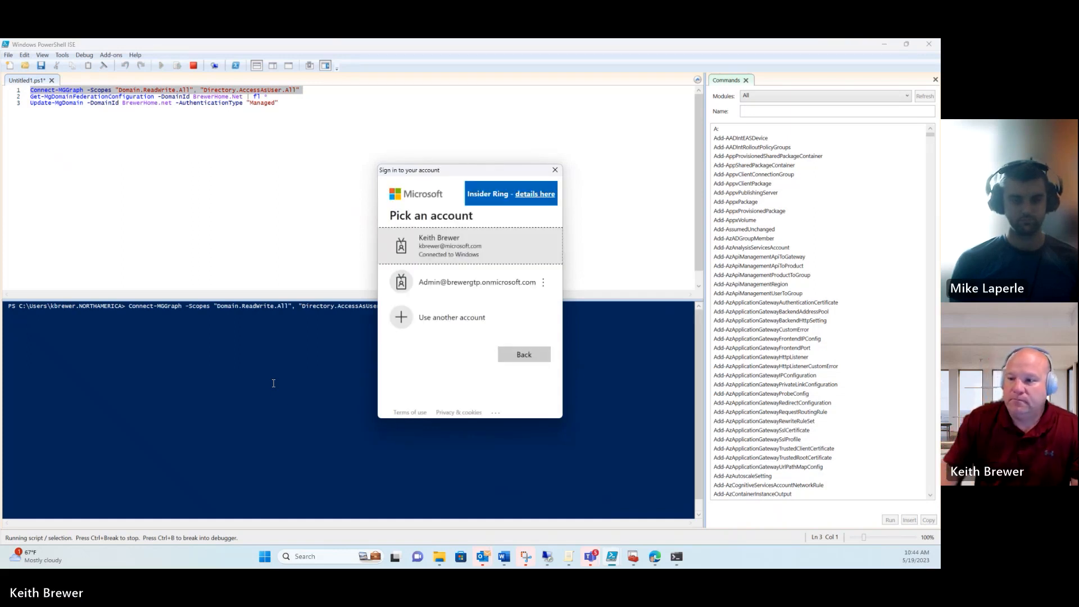
Step: Sign in to Microsoft Graph with the tenant admin account and its password
left_click(476, 282)
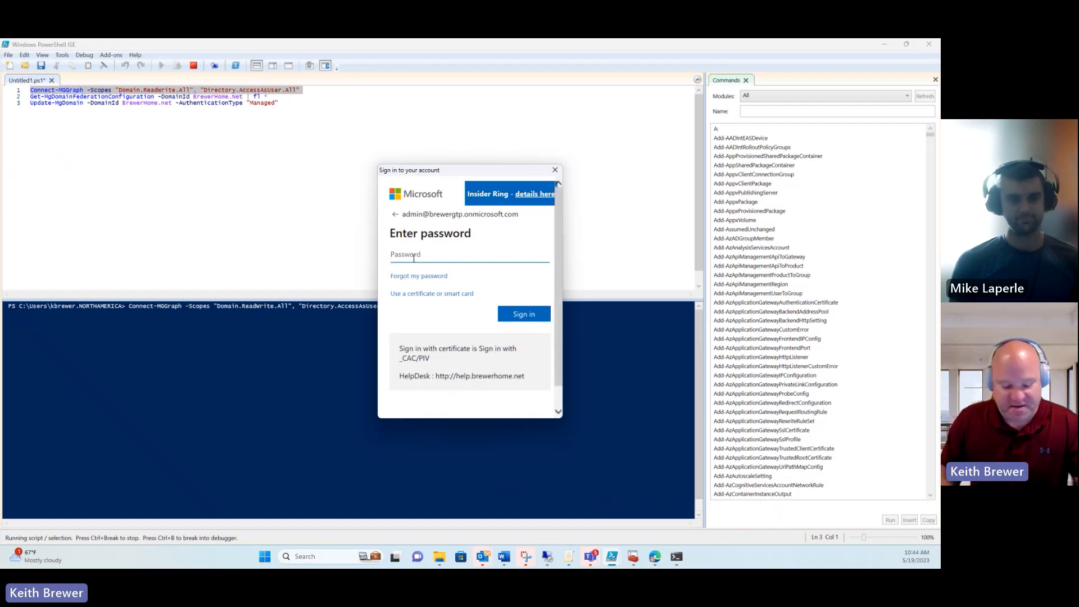
type("••••••••••••")
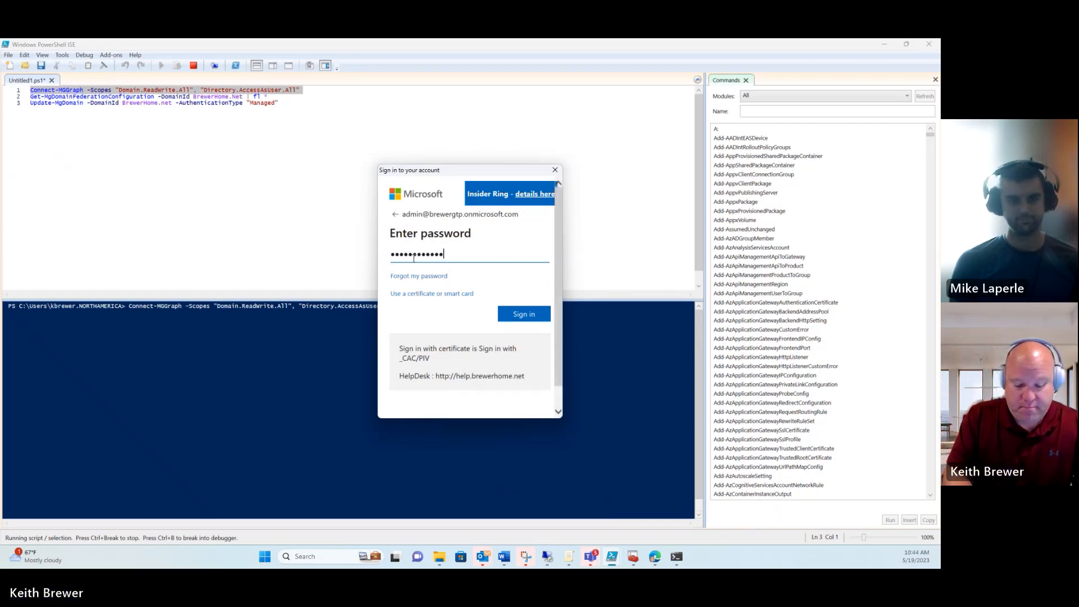
type("•••")
key("Return")
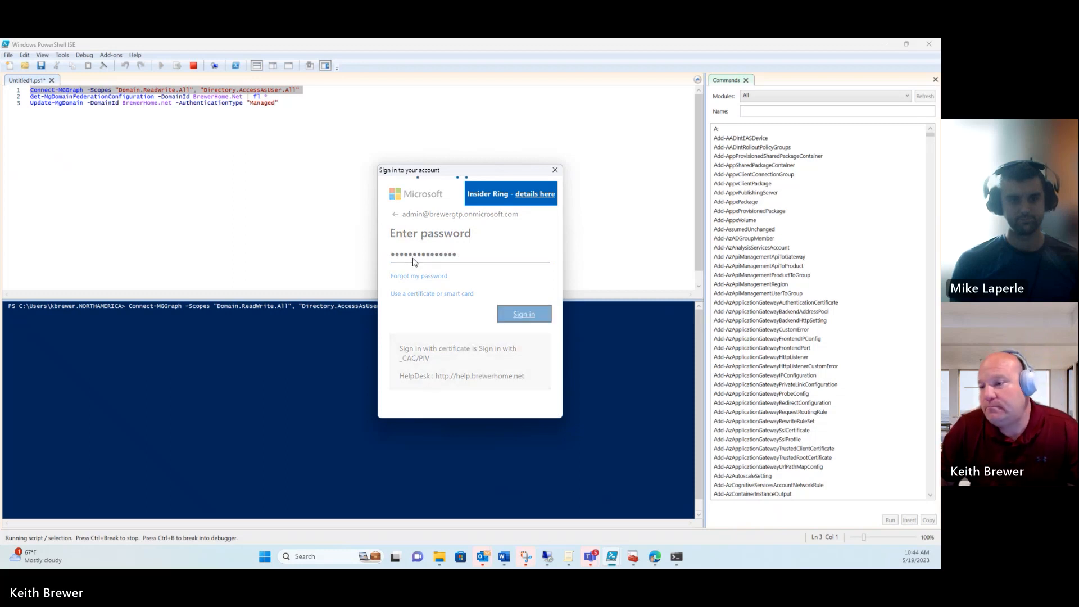
left_click(18, 99)
Step: Run Get-MgDomainFederationConfiguration and inspect the signing certificate in its output
right_click(18, 98)
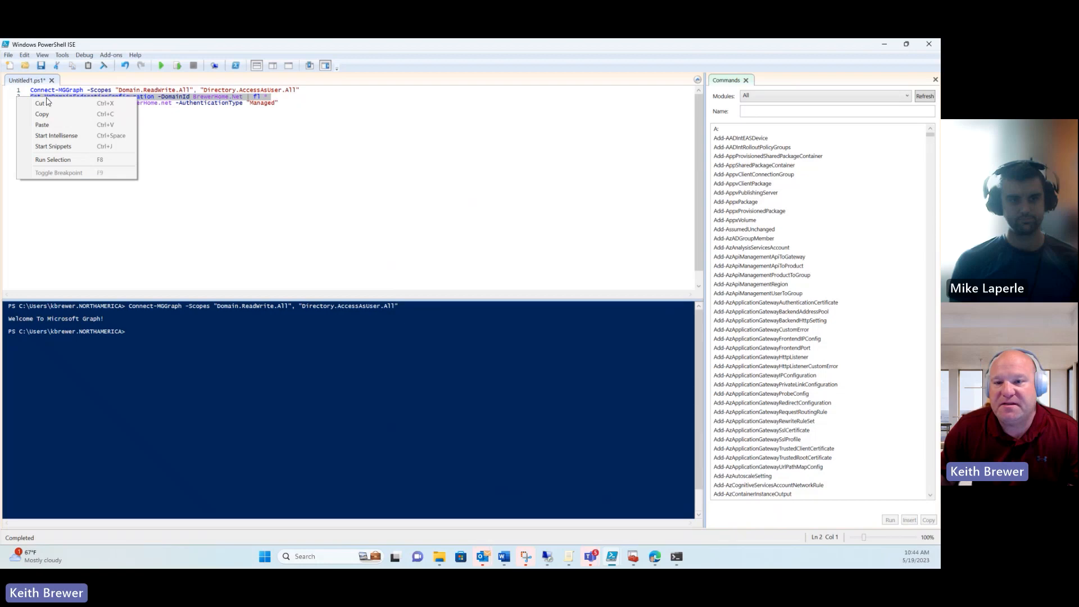
left_click(53, 160)
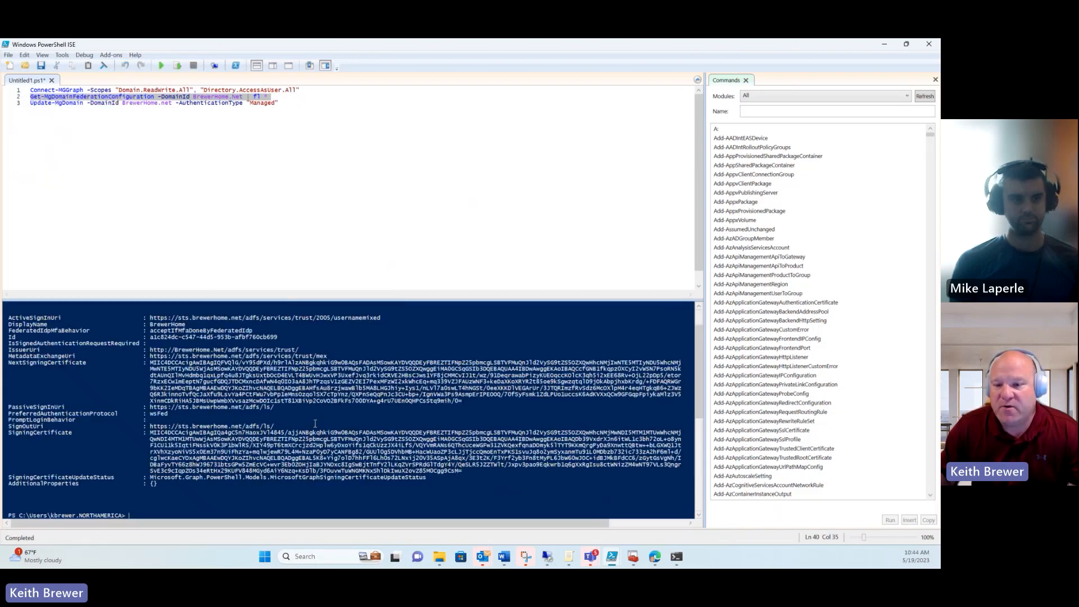
left_click_drag(696, 349, 697, 328)
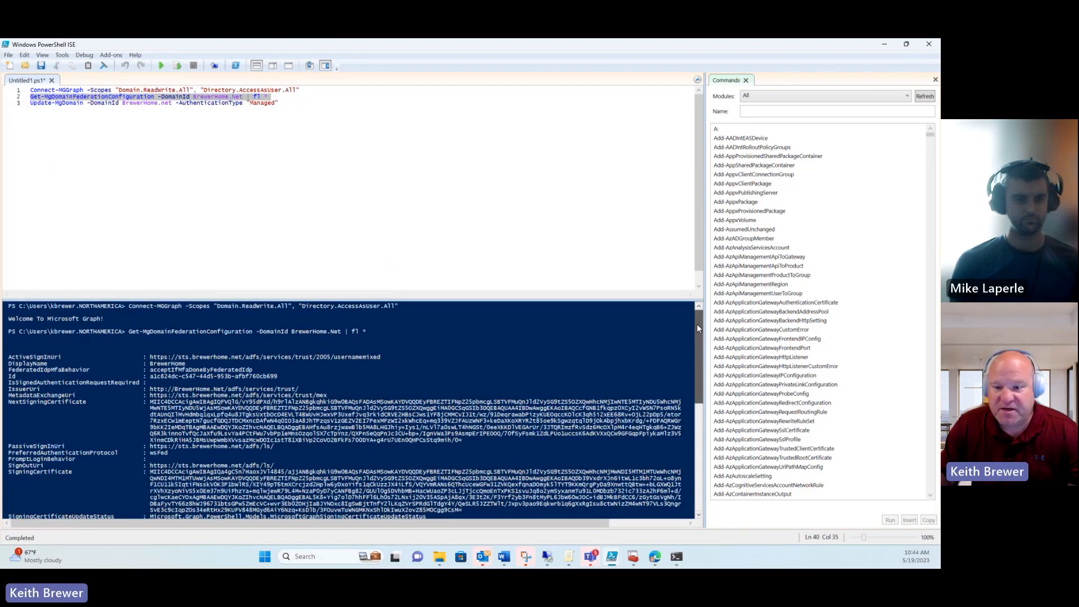
scroll(160, 364, "down", 6)
left_click_drag(280, 333, 210, 334)
Step: Run the Update-MgDomain line to convert the domain to Managed authentication
left_click(52, 103)
left_click(18, 105)
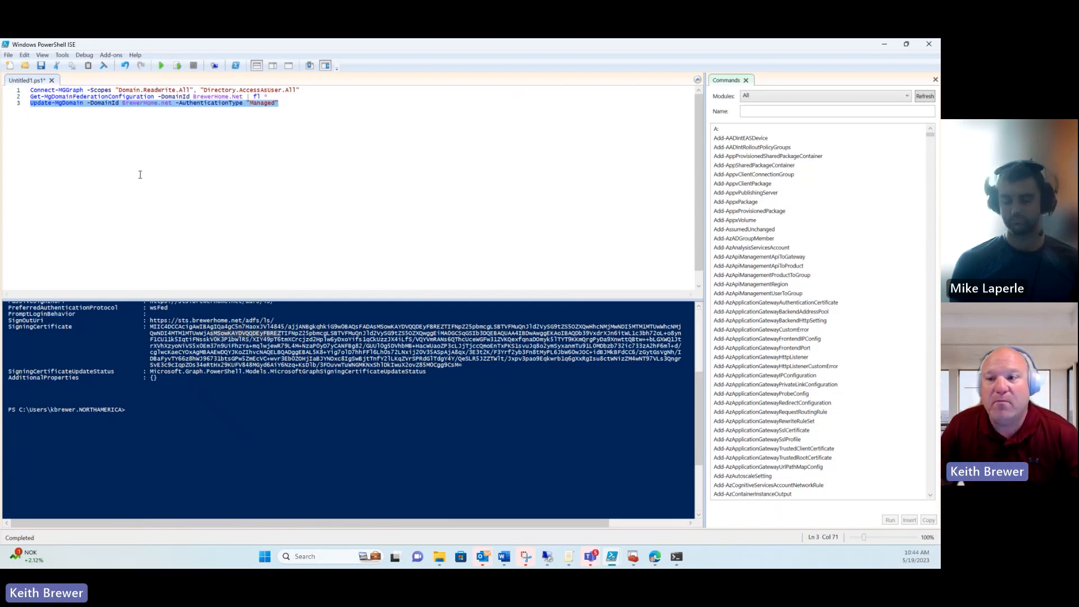
right_click(18, 102)
left_click(64, 166)
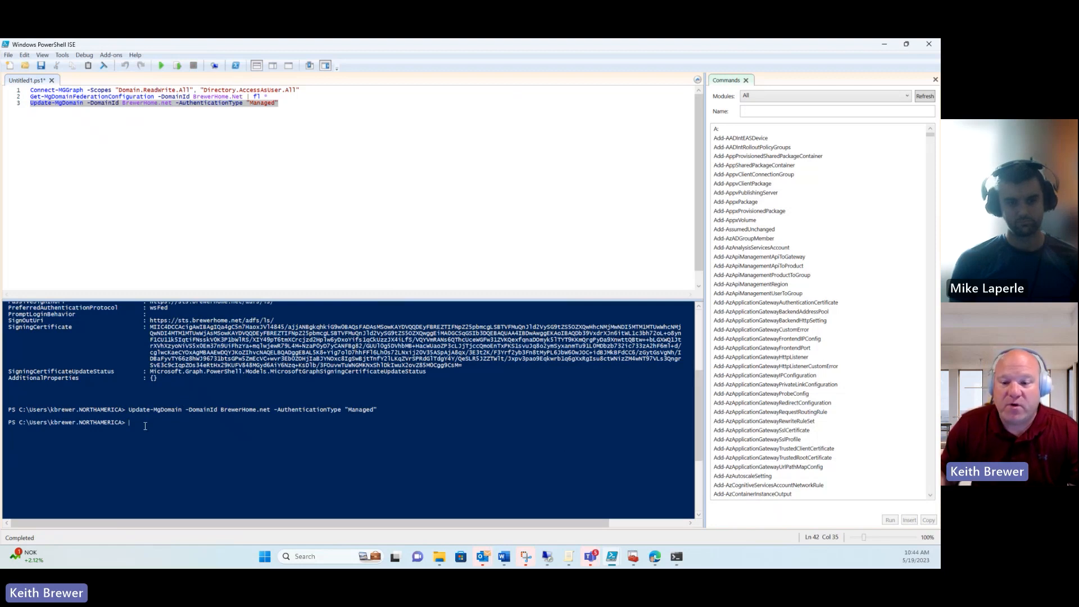
Step: Run Get-MgDomain and confirm BrewerHome.Net shows Managed authentication
type("g")
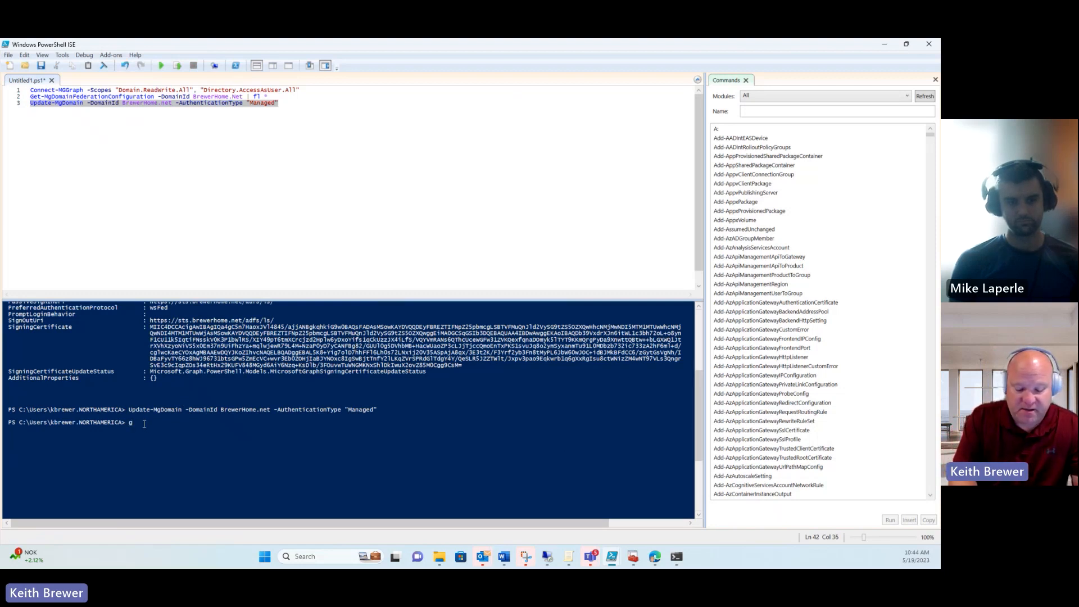
type("et-")
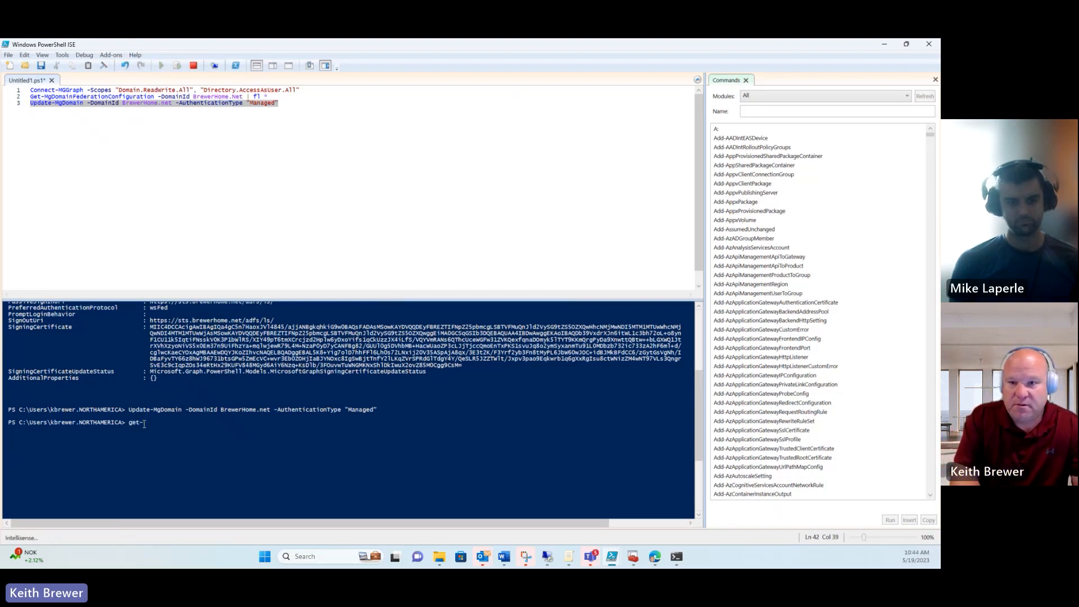
type("MGDomin")
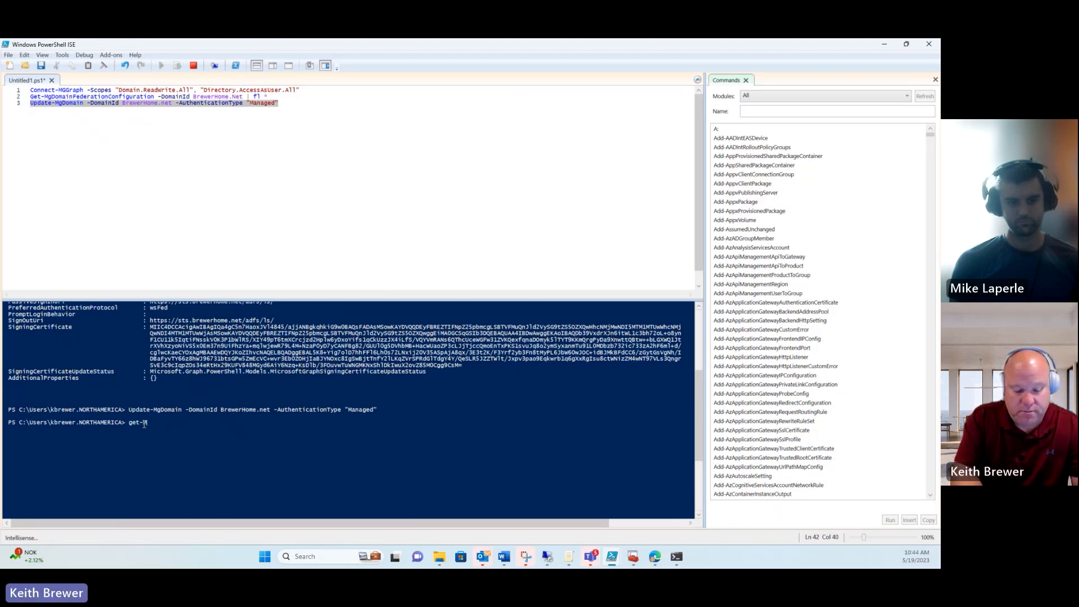
key("BackSpace")
key("BackSpace")
type("ain")
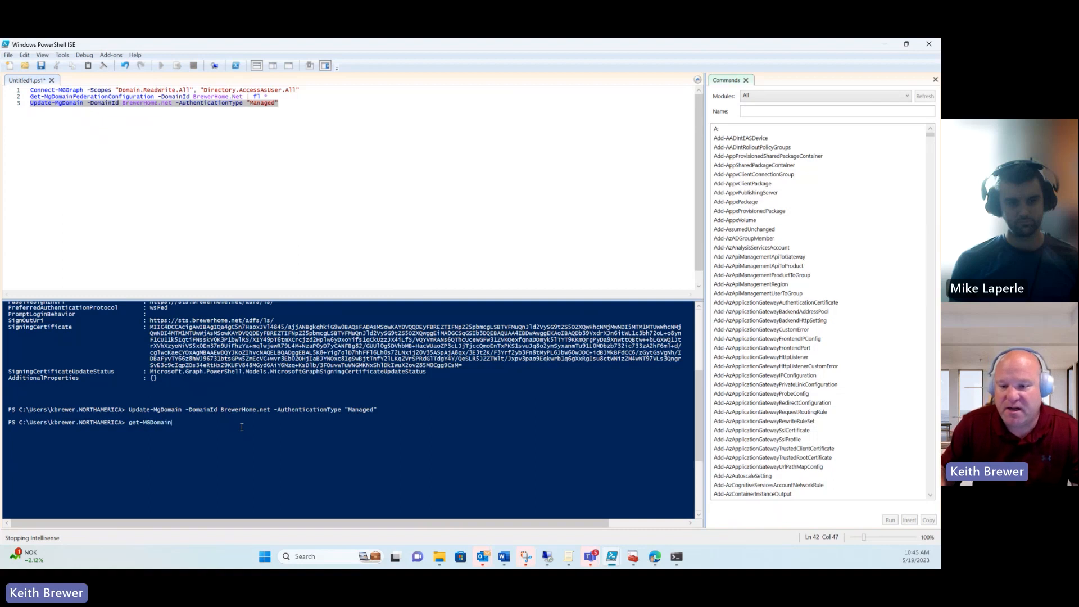
key("Return")
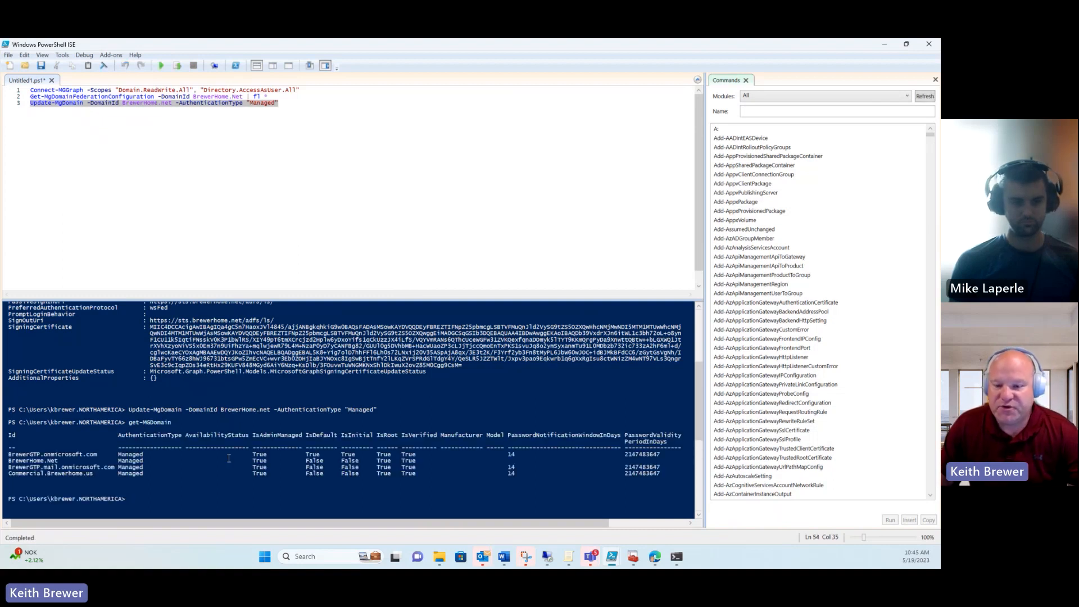
left_click_drag(164, 468, 7, 461)
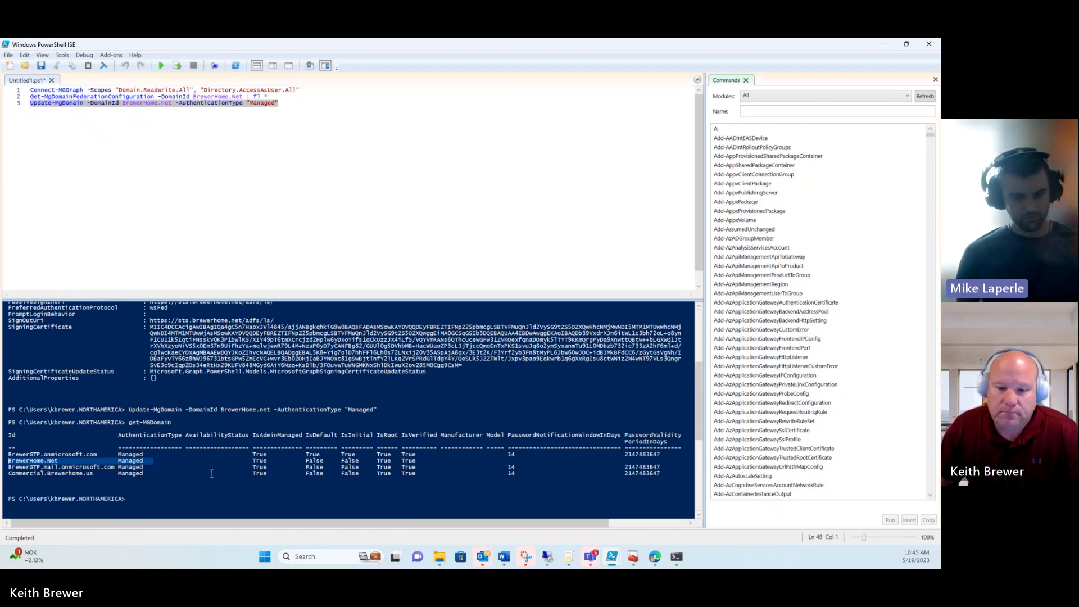
left_click(266, 222)
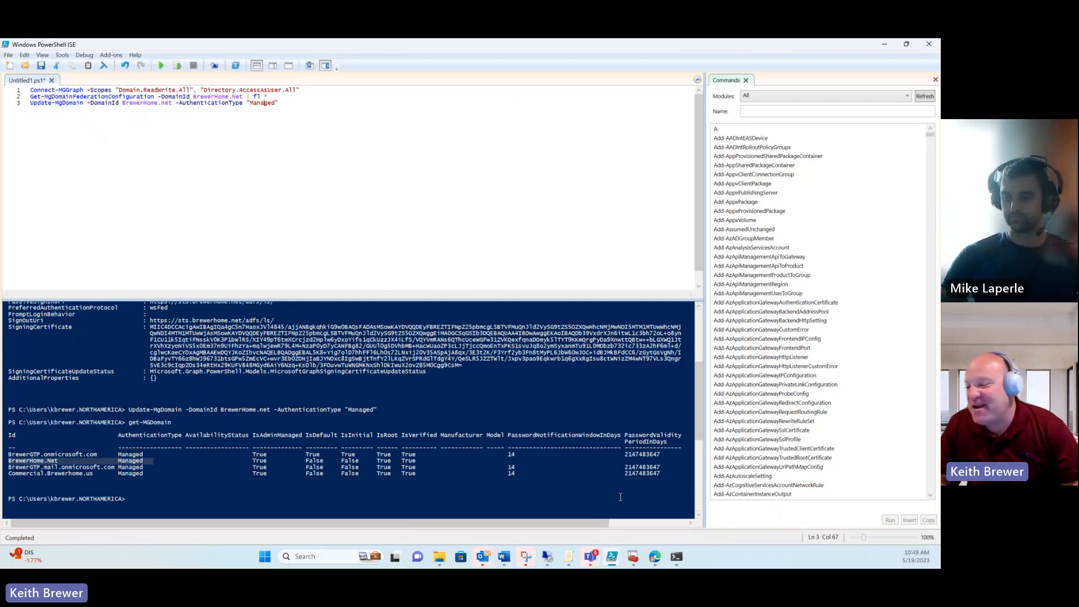
Step: Switch back to the Entra admin center in Edge and open its home page from the left navigation
left_click(644, 553)
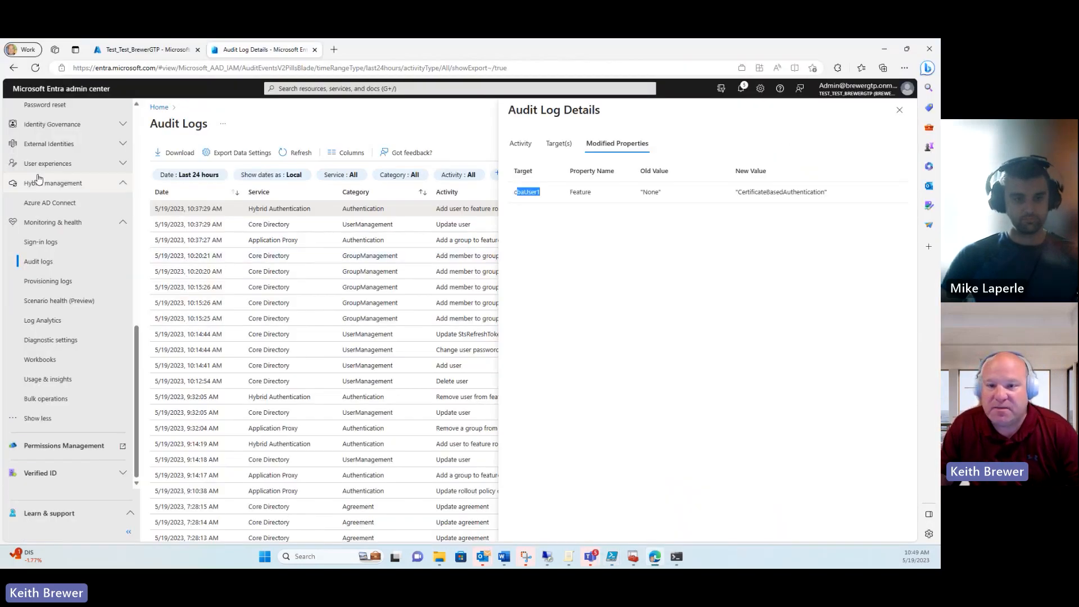
left_click_drag(138, 340, 133, 216)
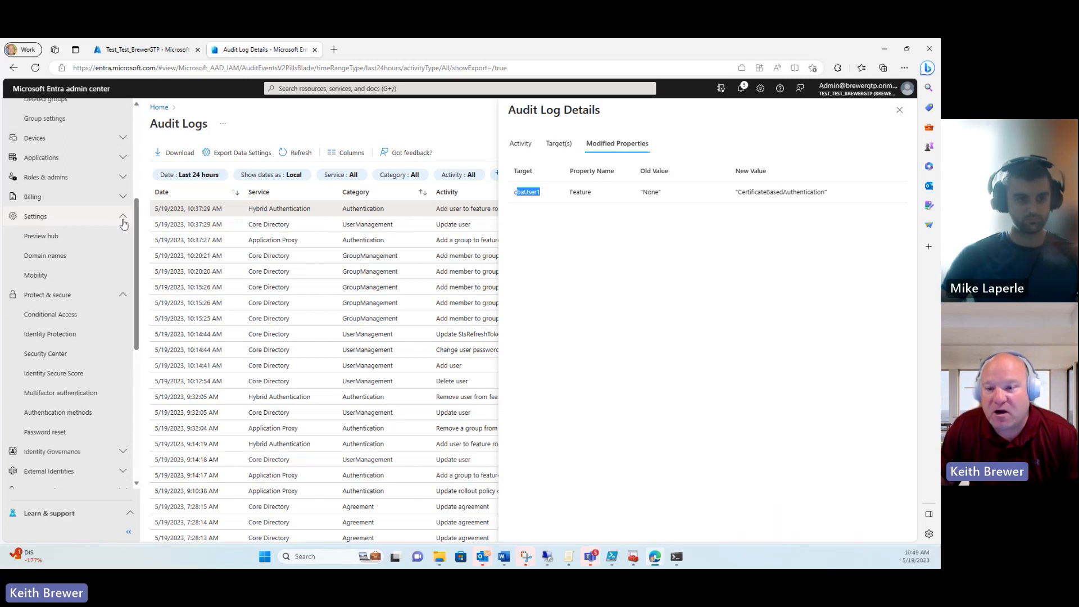
scroll(135, 223, "up", 2)
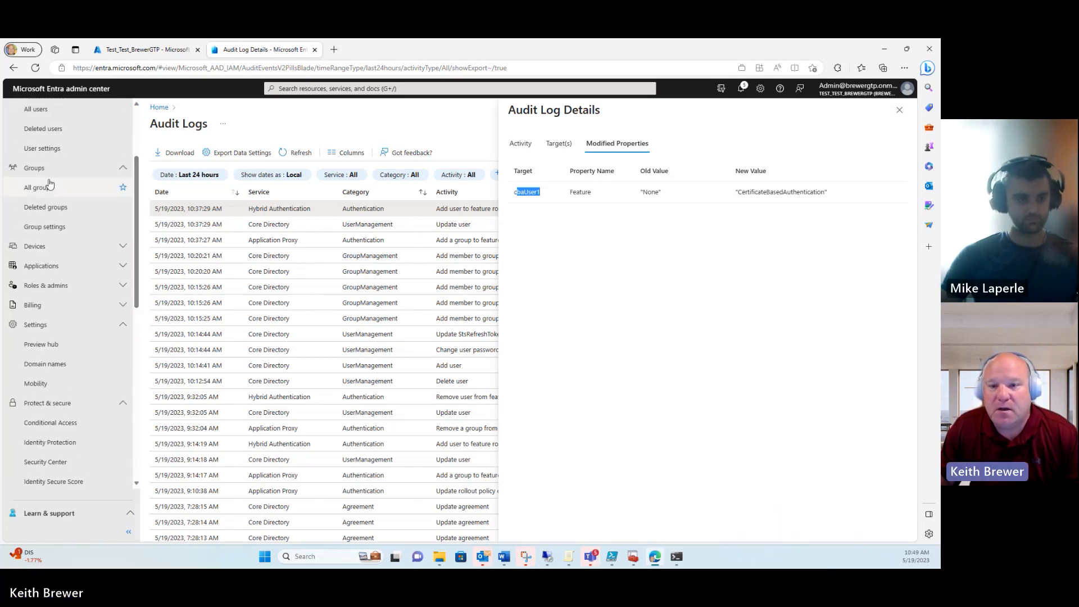
left_click(54, 116)
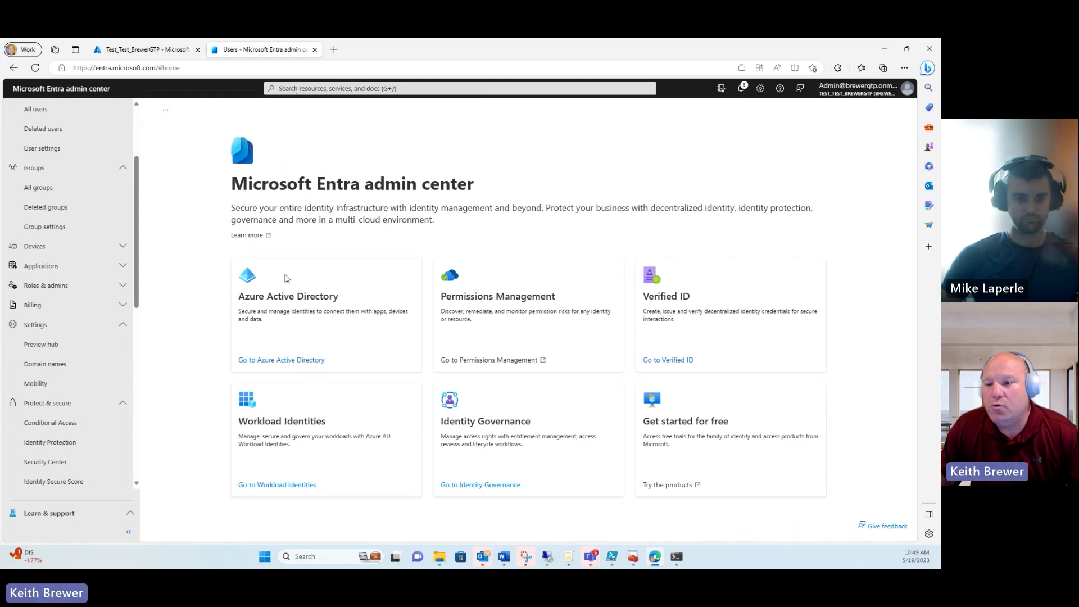
Step: Search All users for 'clo' and open the synced test user's profile
scroll(52, 180, "up", 2)
left_click(52, 179)
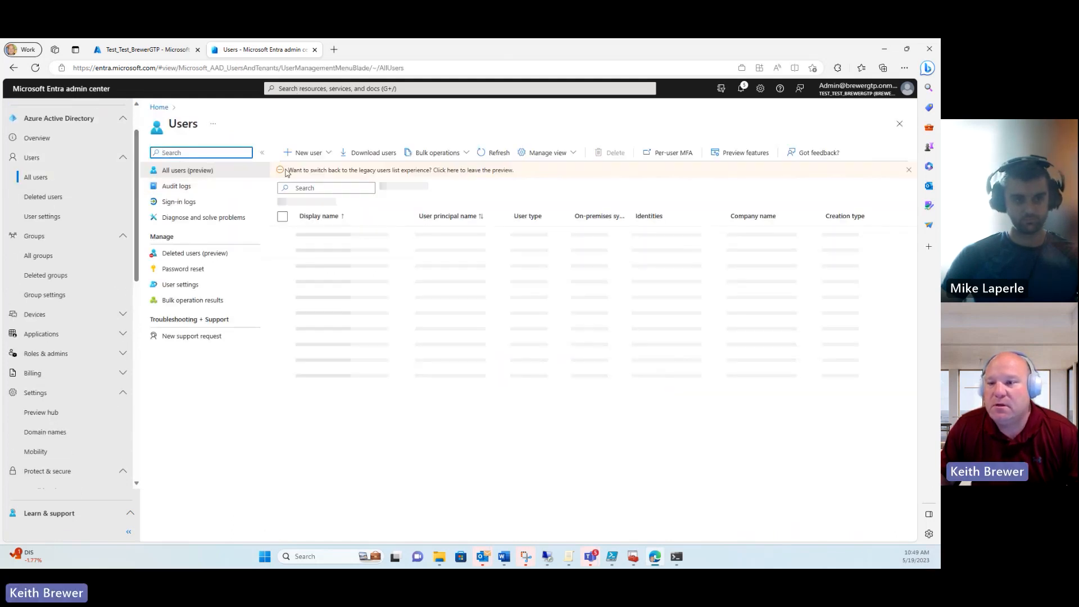
left_click(304, 187)
type("clo")
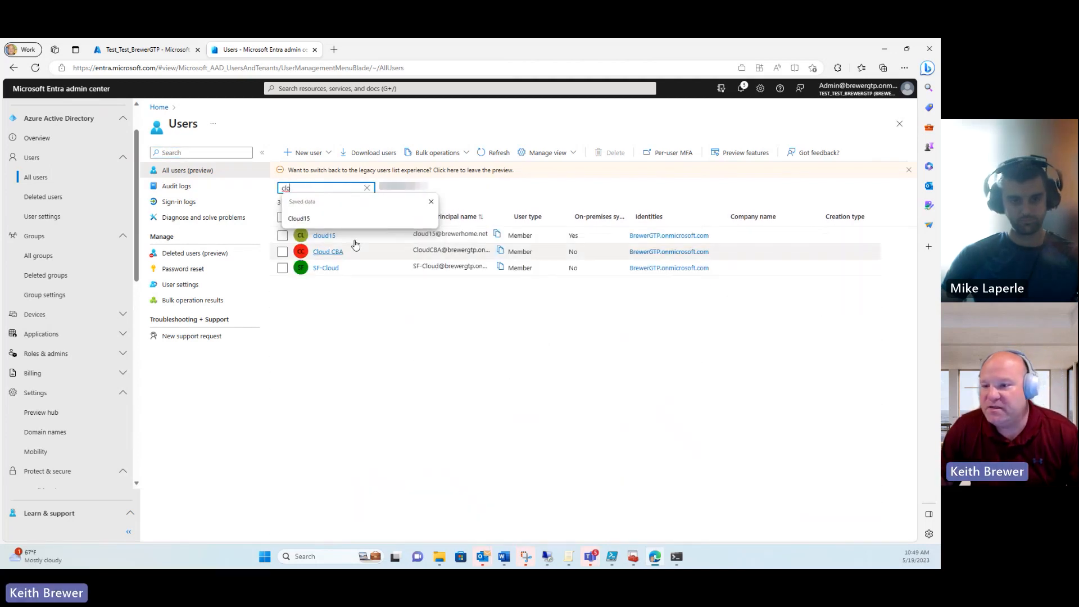
left_click(330, 237)
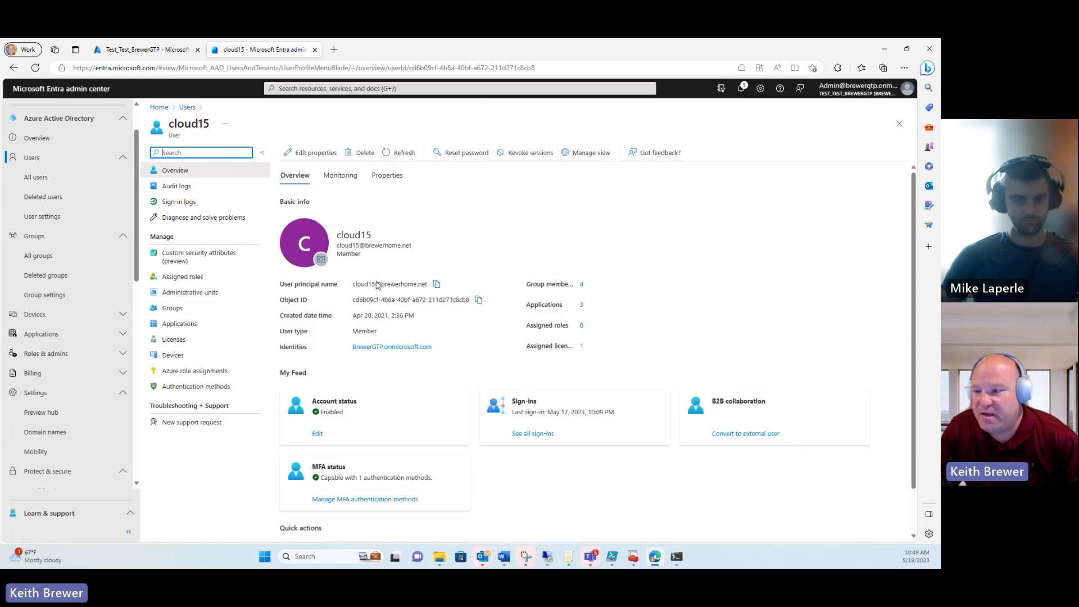
Step: Review the user's on-premises properties and UPN, then open a new InPrivate window
left_click(309, 152)
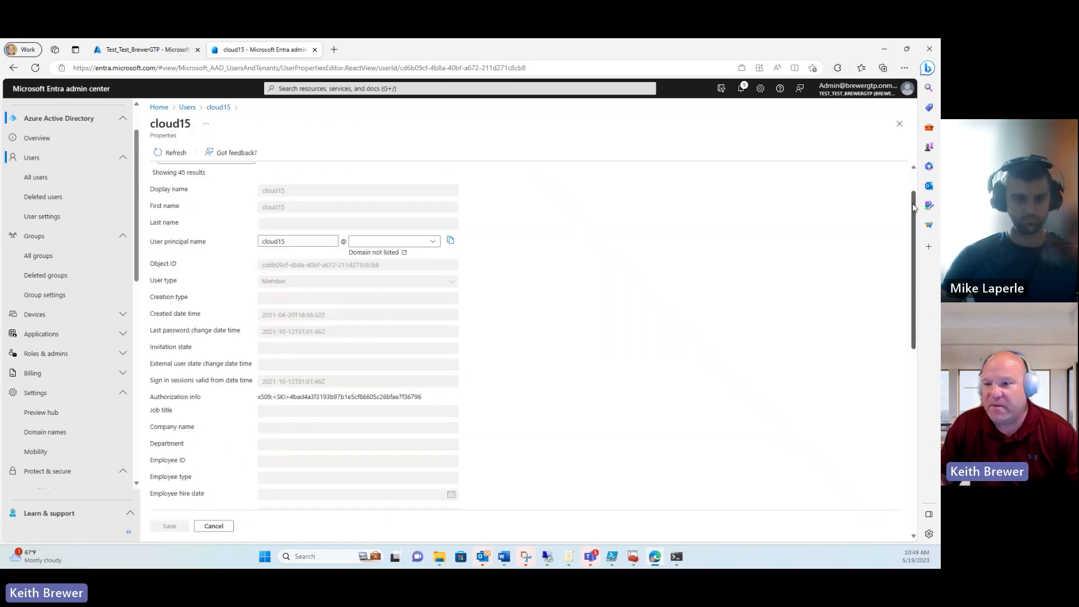
left_click(474, 175)
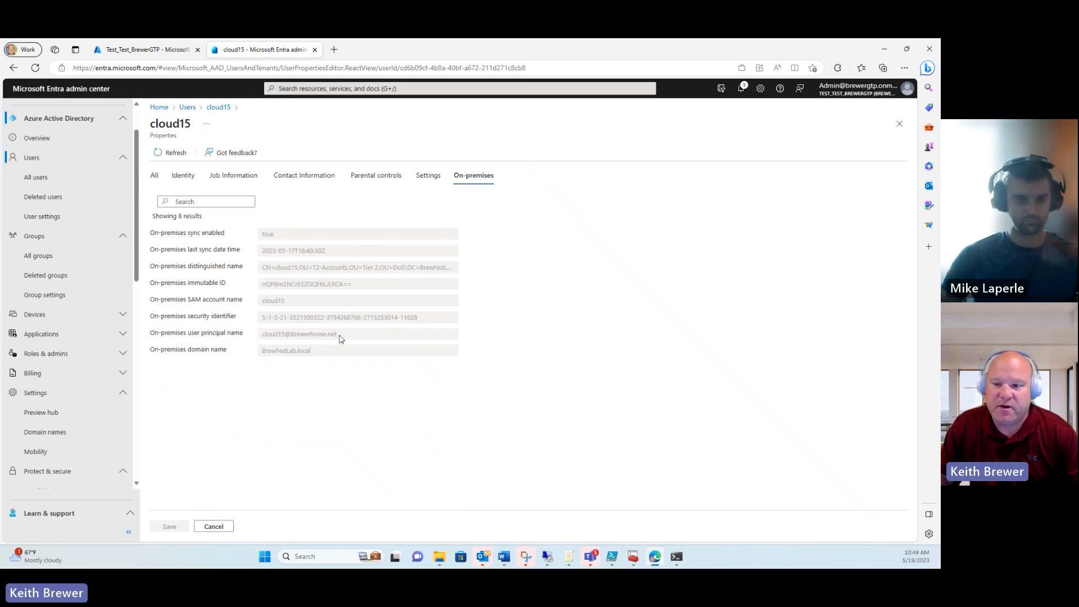
left_click_drag(339, 335, 260, 336)
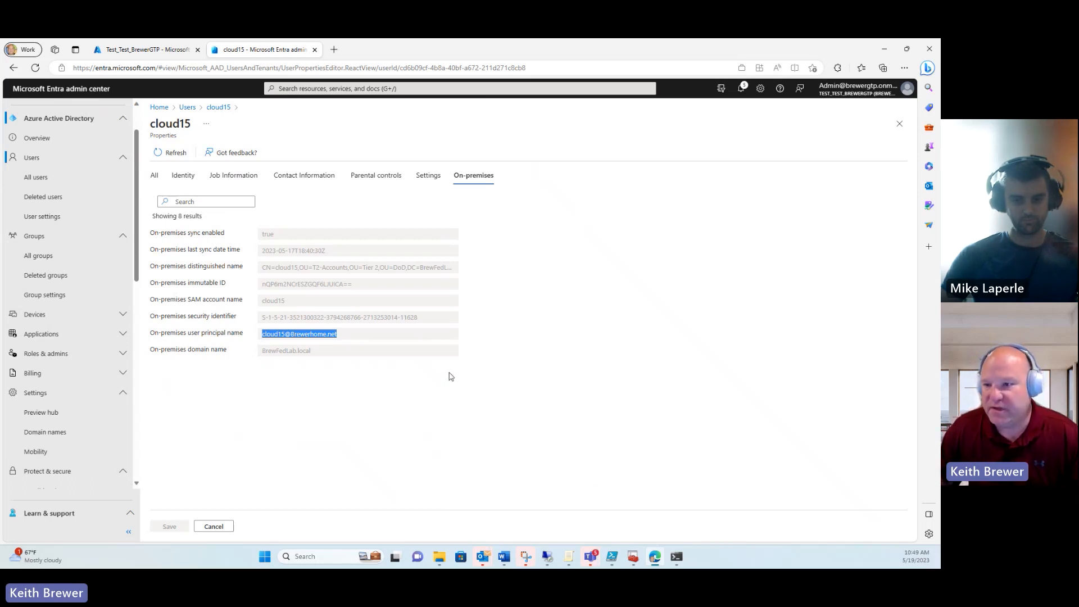
right_click(654, 556)
left_click(639, 483)
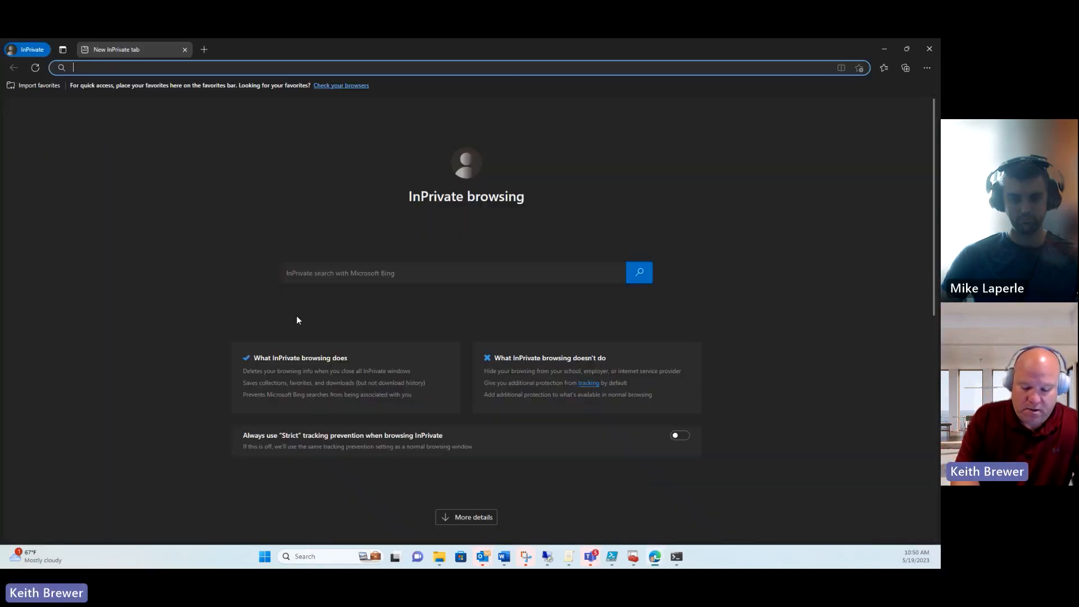
Step: Go to portal.office.com and submit the synced user's sign-in name
type("portal.office.com")
key("Return")
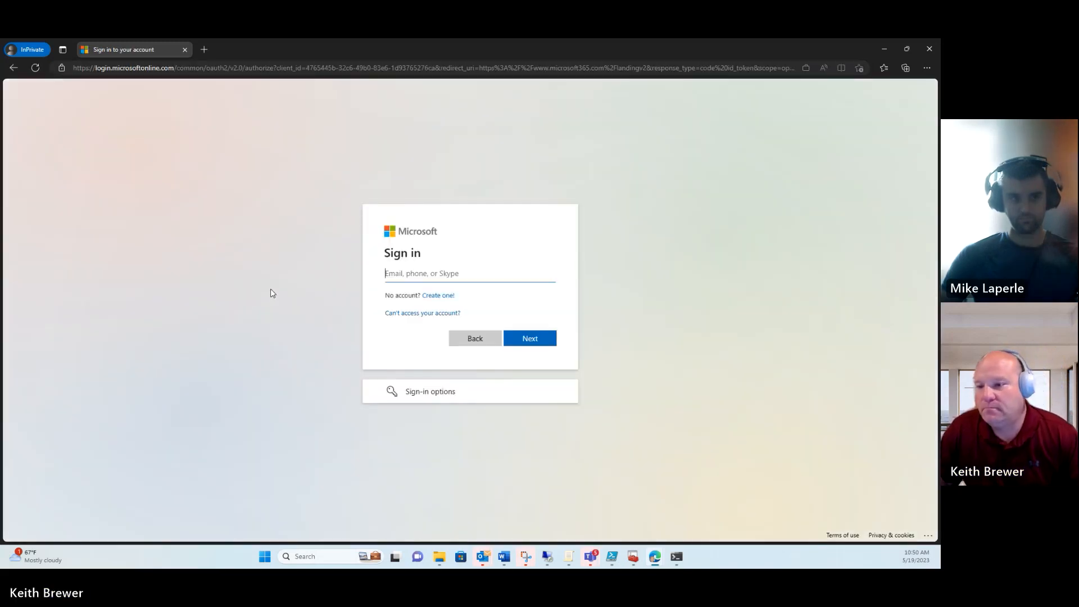
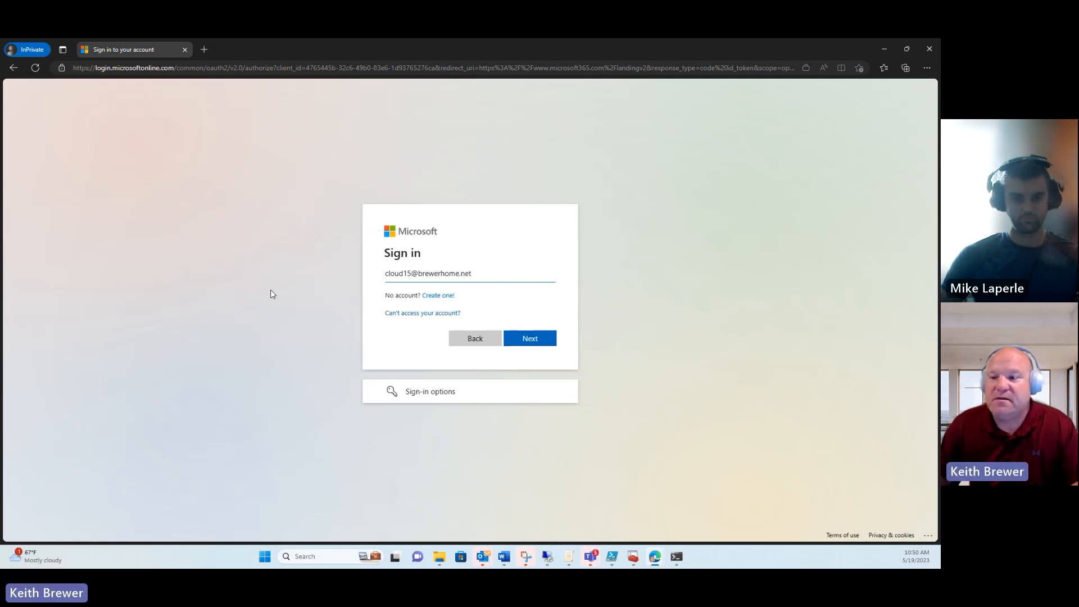
left_click_drag(418, 273, 497, 273)
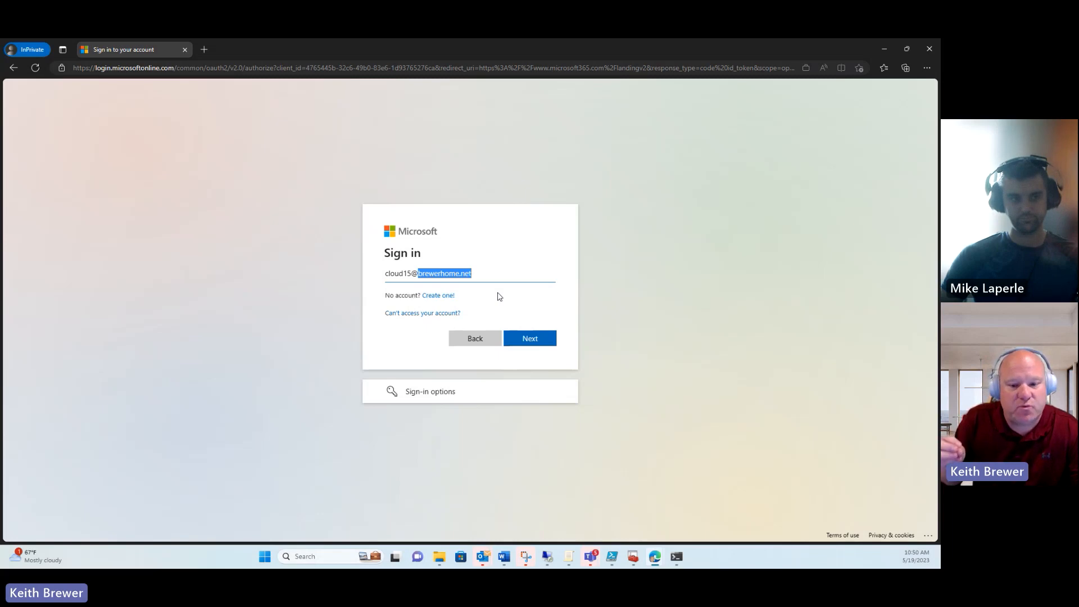
left_click(534, 338)
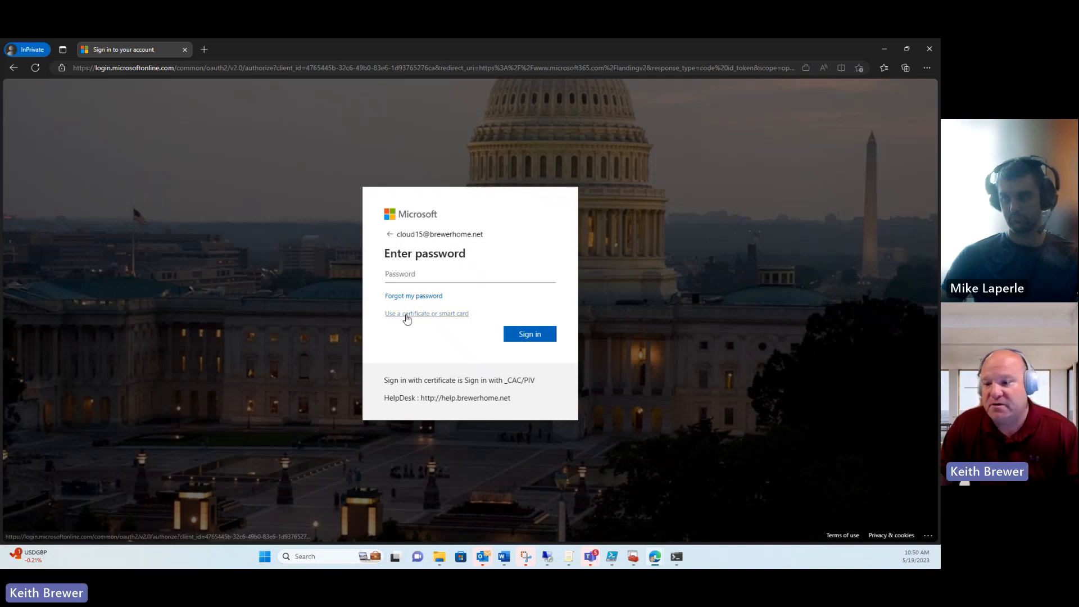
Step: Choose certificate sign-in and open the detailed fields of the user's BFL-Root-1 certificate
left_click(403, 314)
left_click(414, 194)
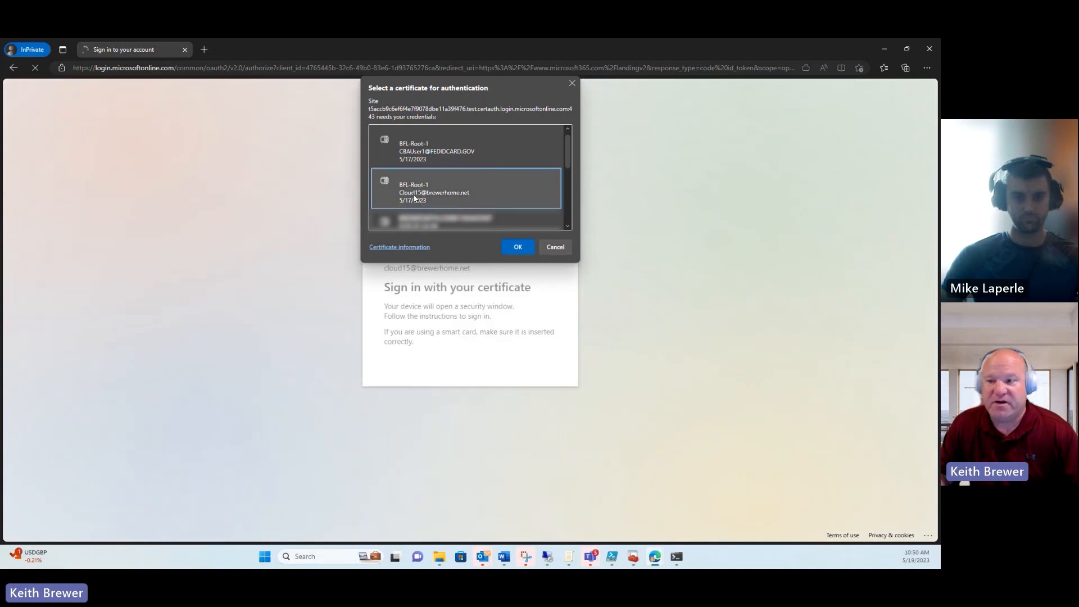
left_click(400, 247)
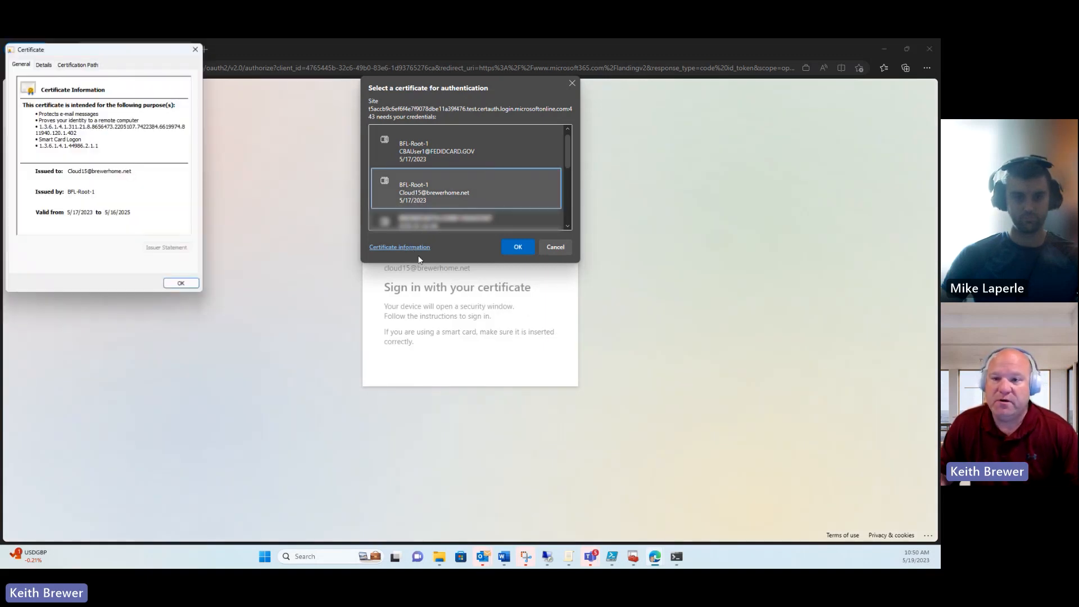
left_click(44, 65)
Step: Check the principal name in the Subject Alternative Name, then submit the certificate
scroll(146, 140, "down", 3)
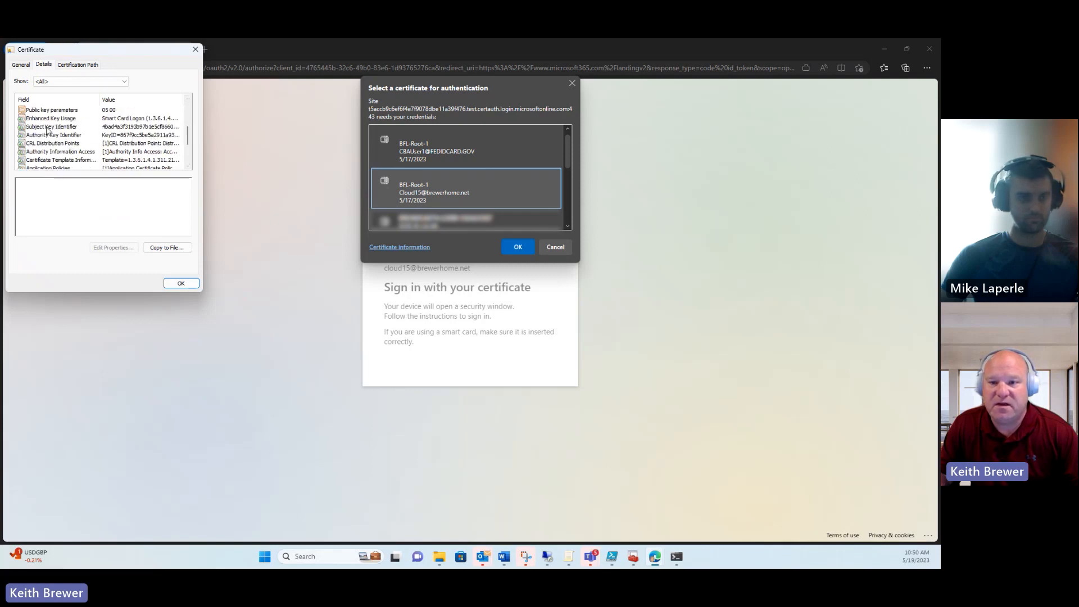
scroll(169, 144, "down", 2)
left_click(90, 144)
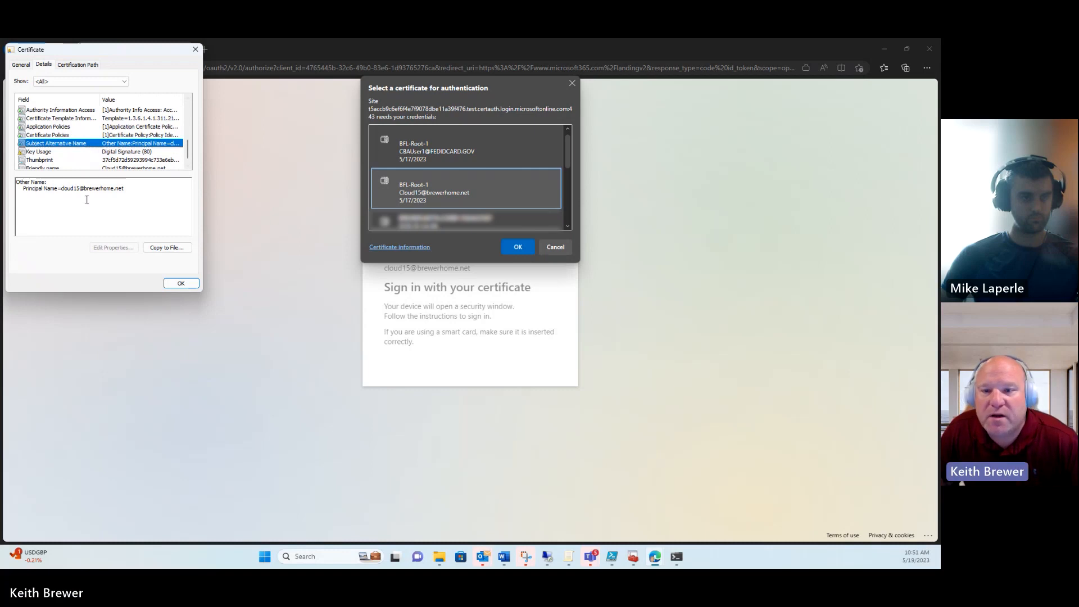
left_click_drag(61, 189, 134, 189)
left_click(170, 286)
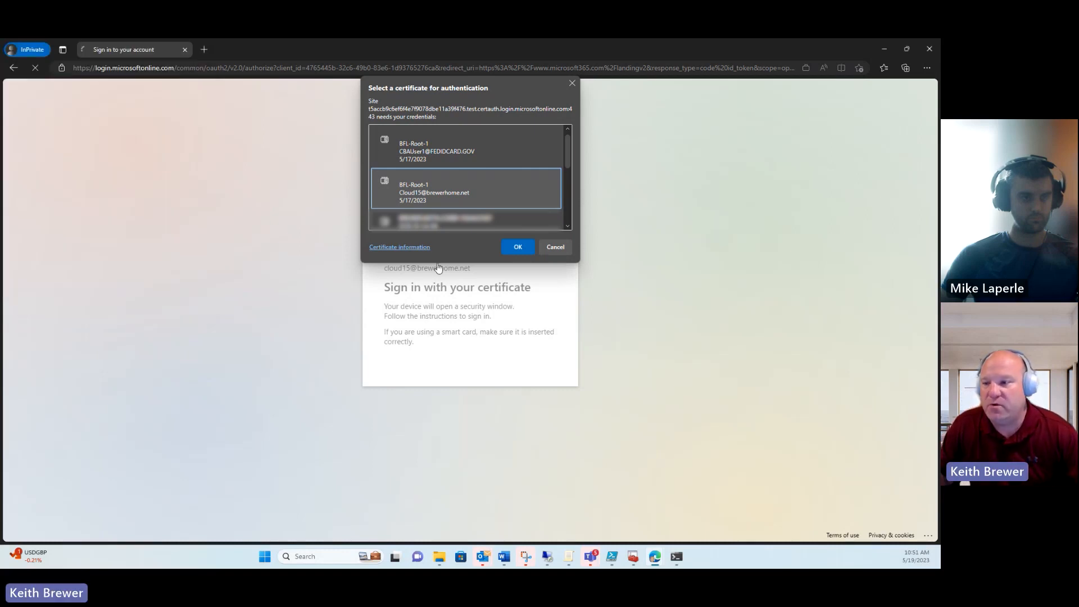
left_click(511, 246)
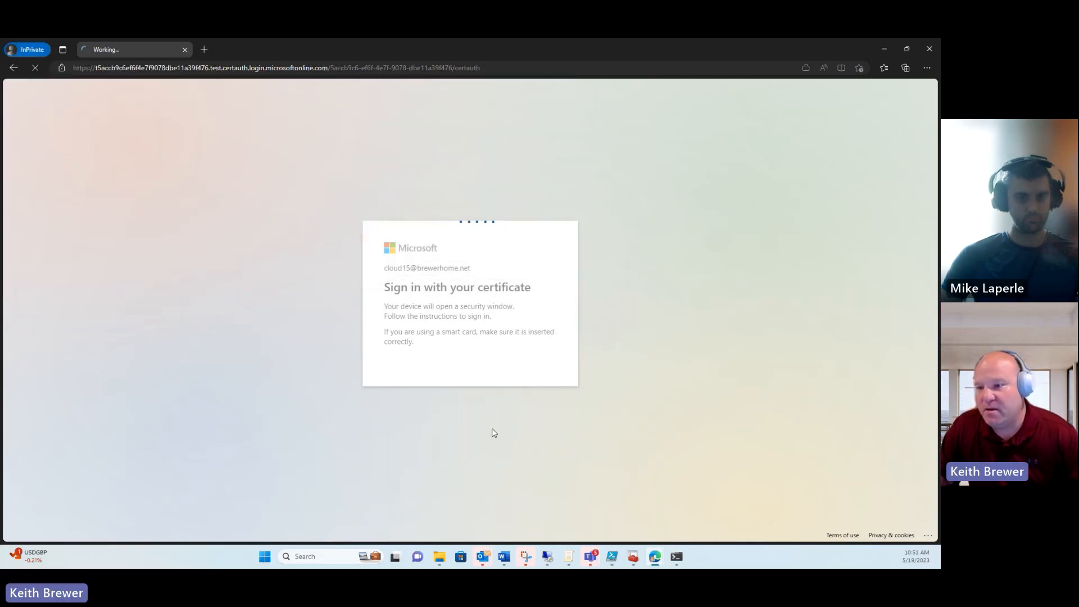